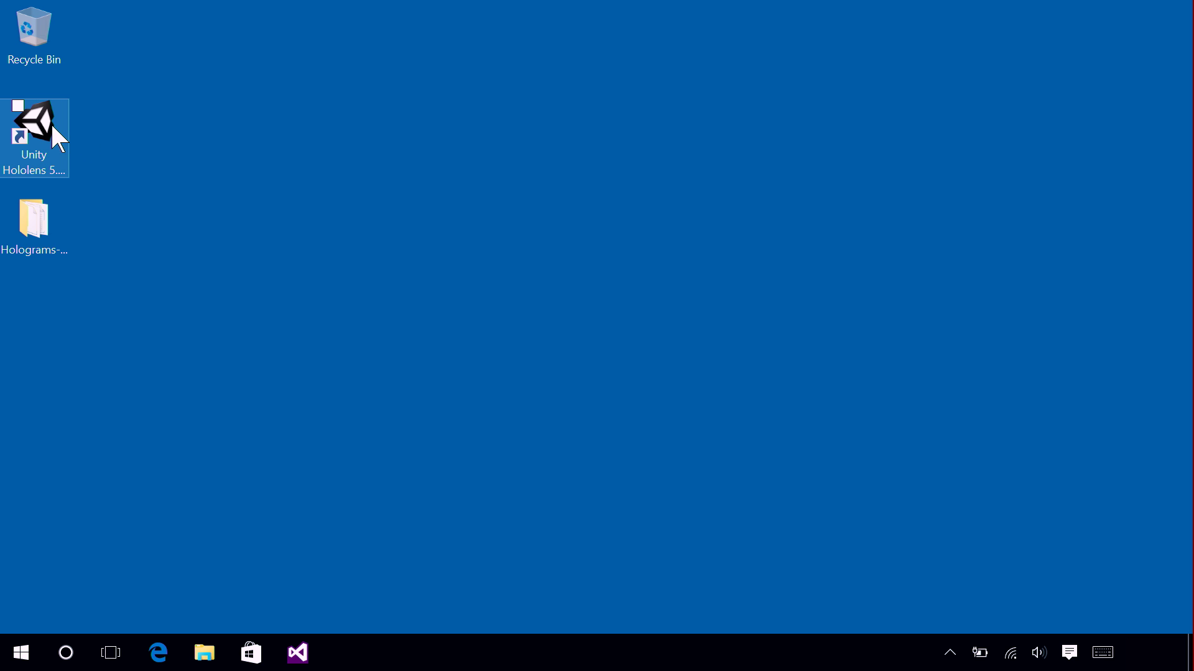
- Start the Unity 5.4.0b16-HTP HoloLens editor from its desktop shortcut
double_click(50, 130)
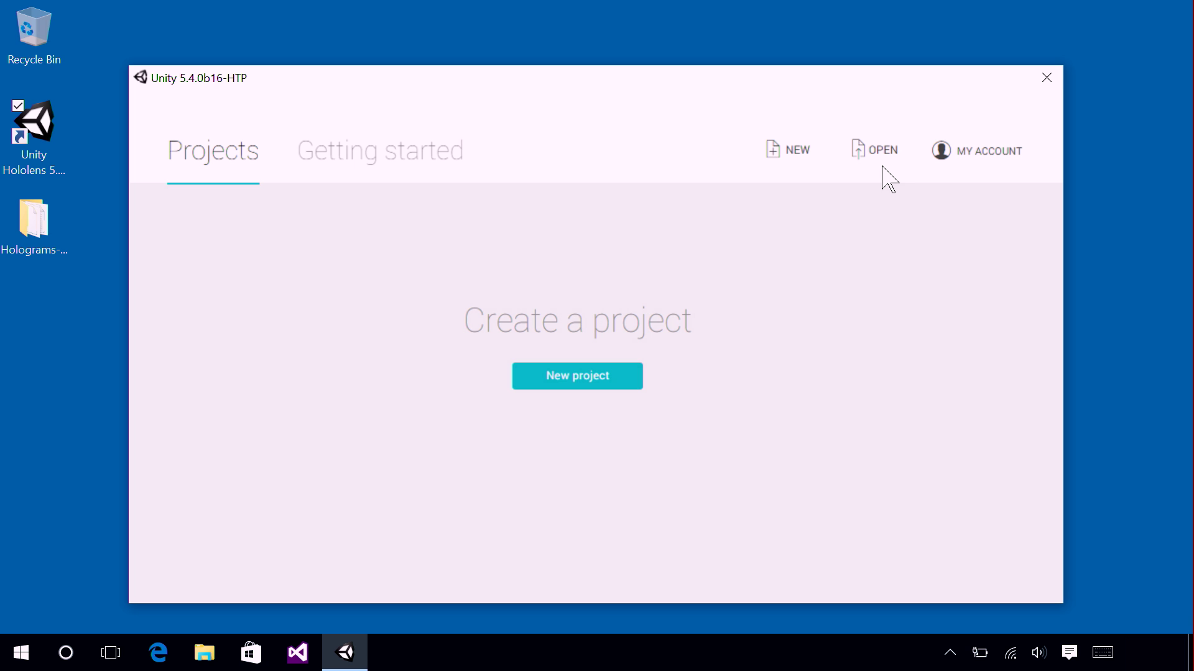
- Open Desktop > Holograms-240-SharedHolograms > SharedHolograms as the project and continue in this editor version
left_click(890, 164)
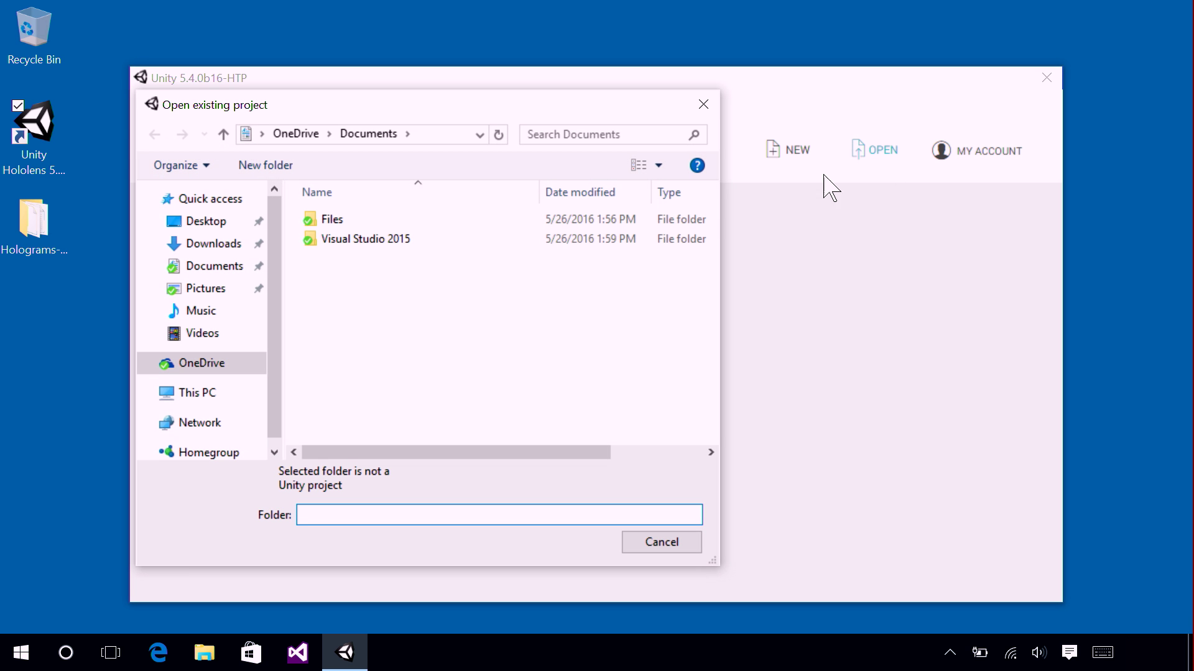
left_click(213, 227)
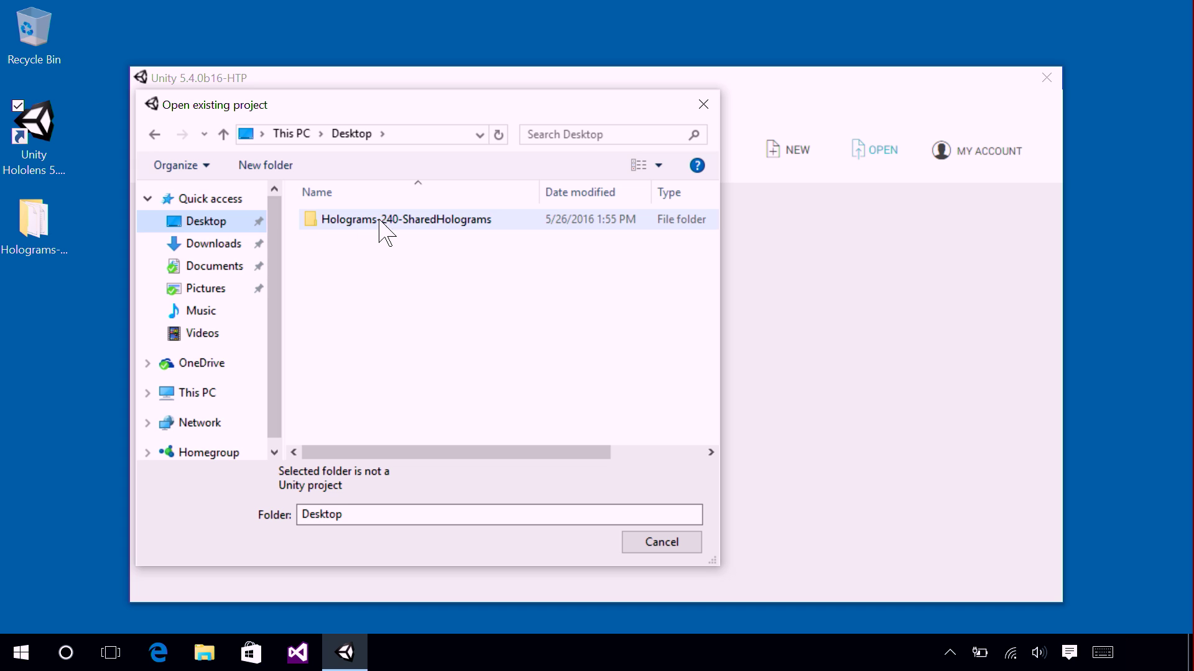
double_click(432, 221)
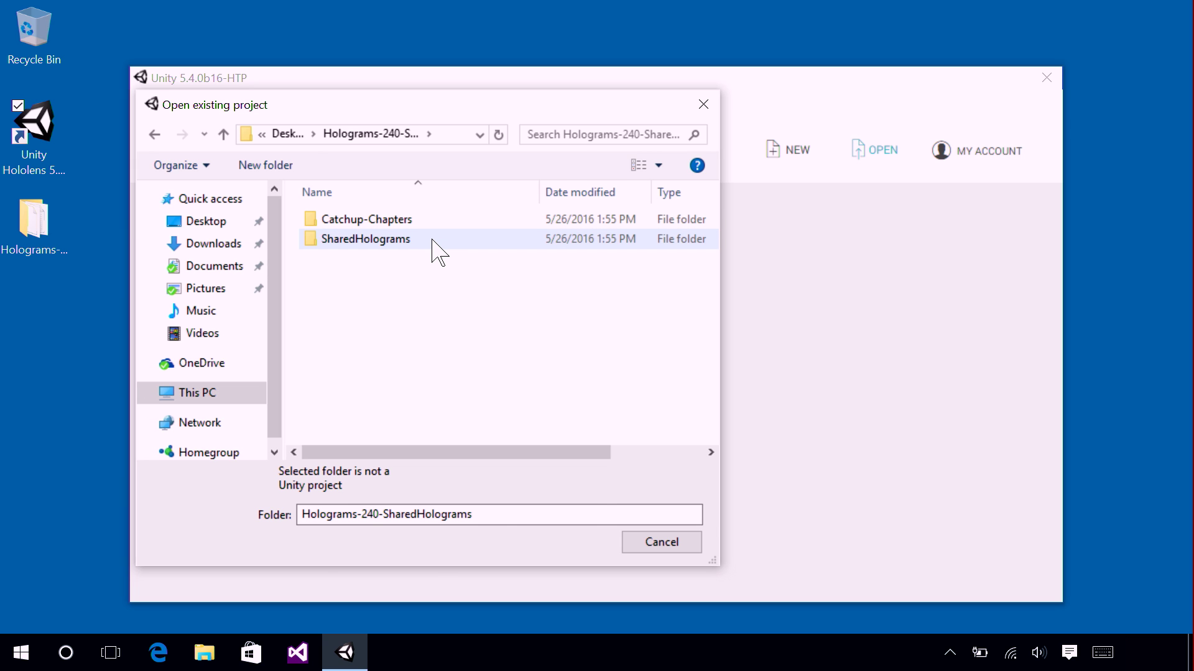
double_click(434, 239)
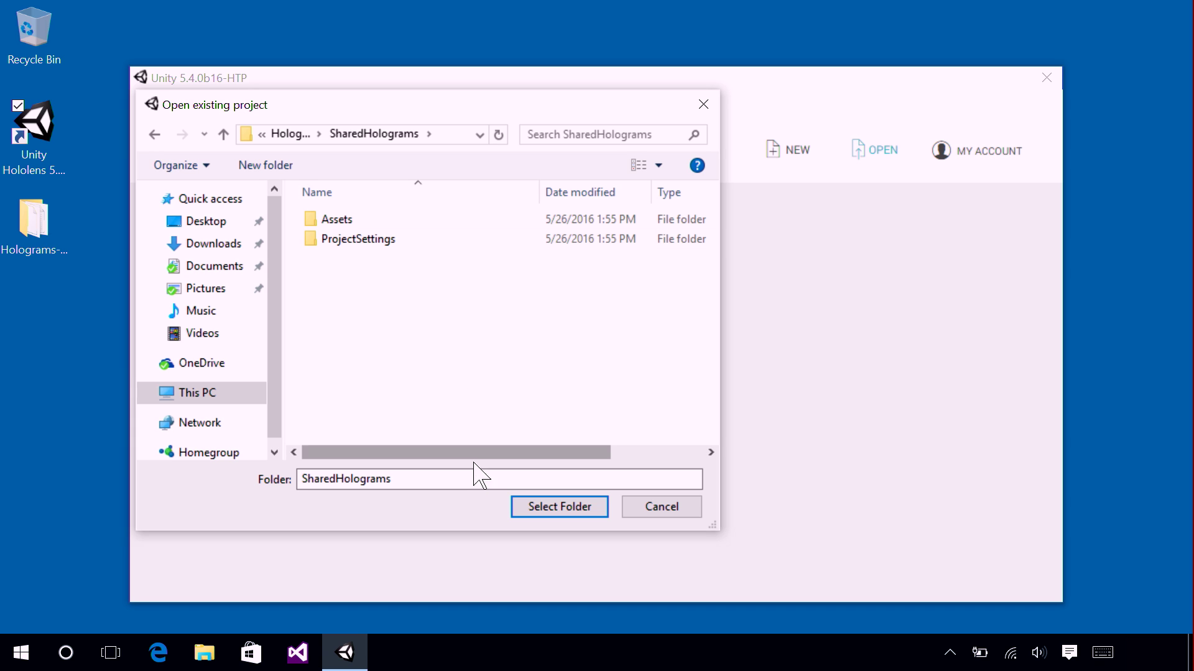
left_click(563, 511)
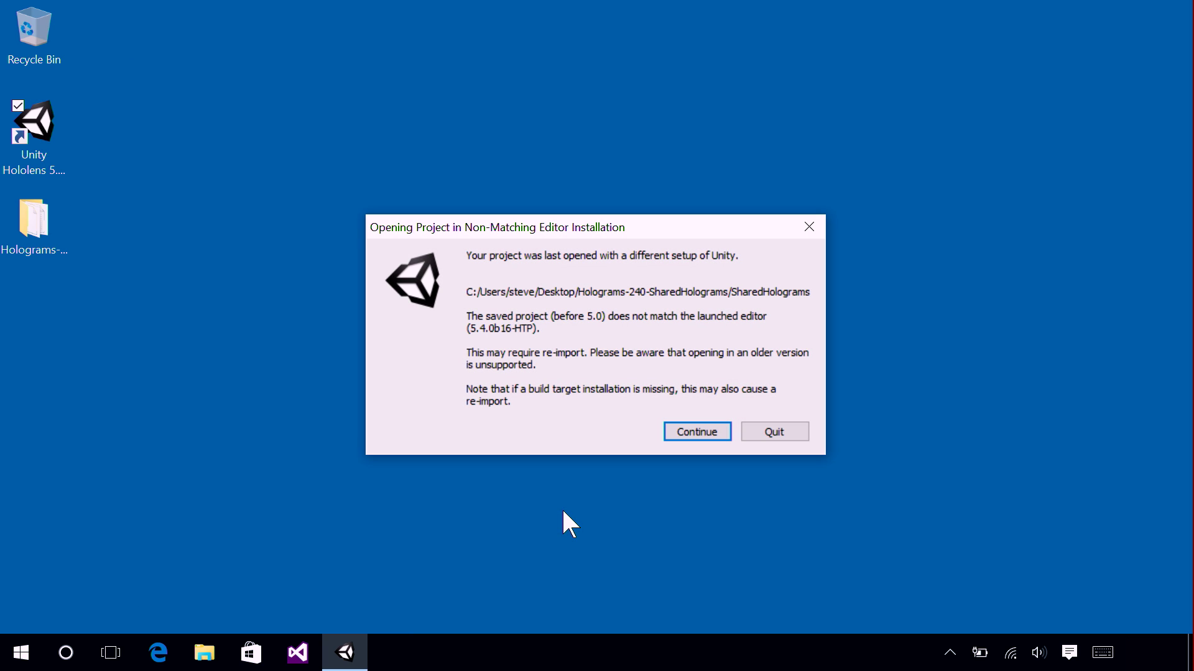
left_click(705, 438)
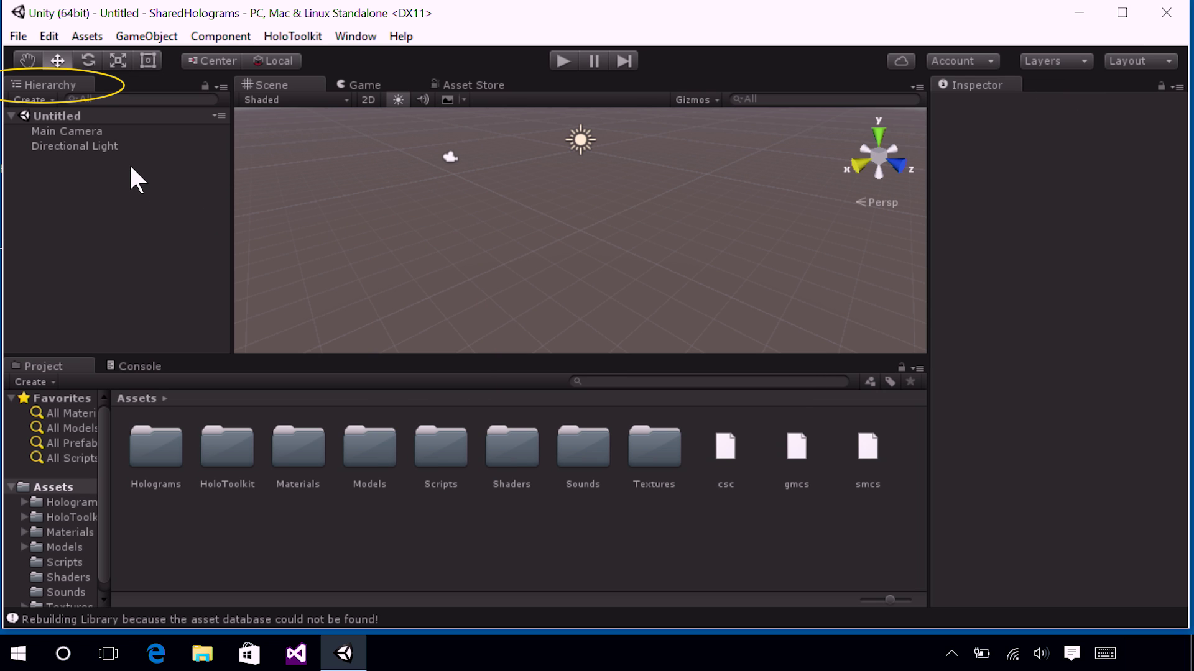
- Delete the default Main Camera, leaving only the Directional Light in the Hierarchy
left_click(148, 131)
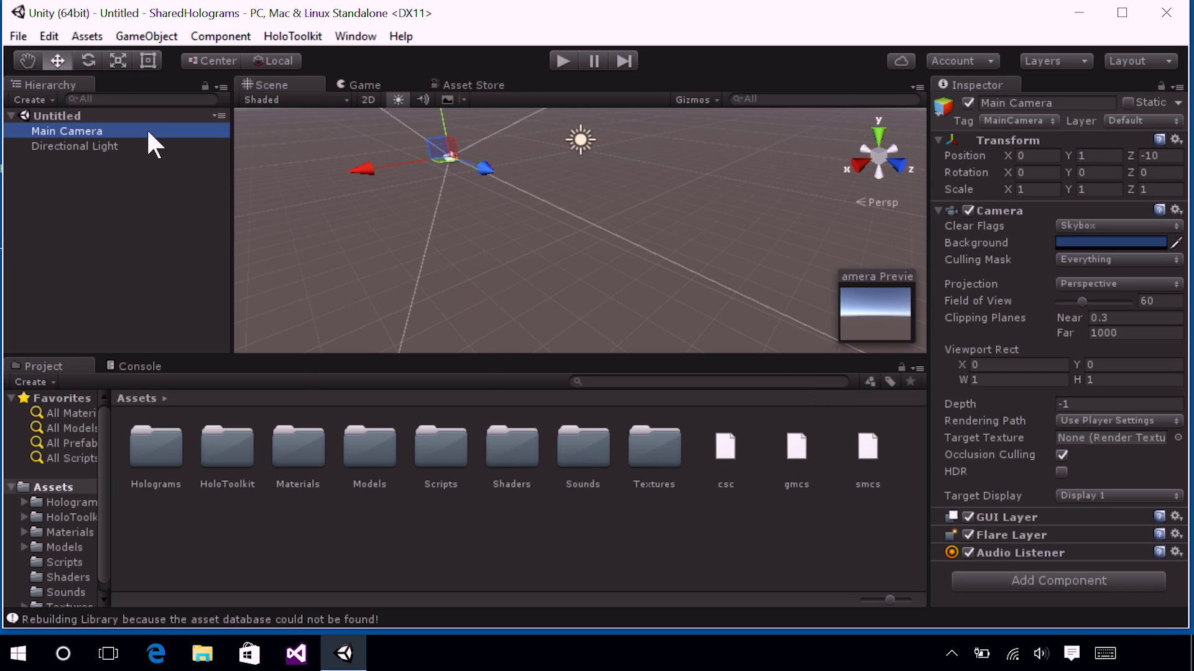
right_click(150, 133)
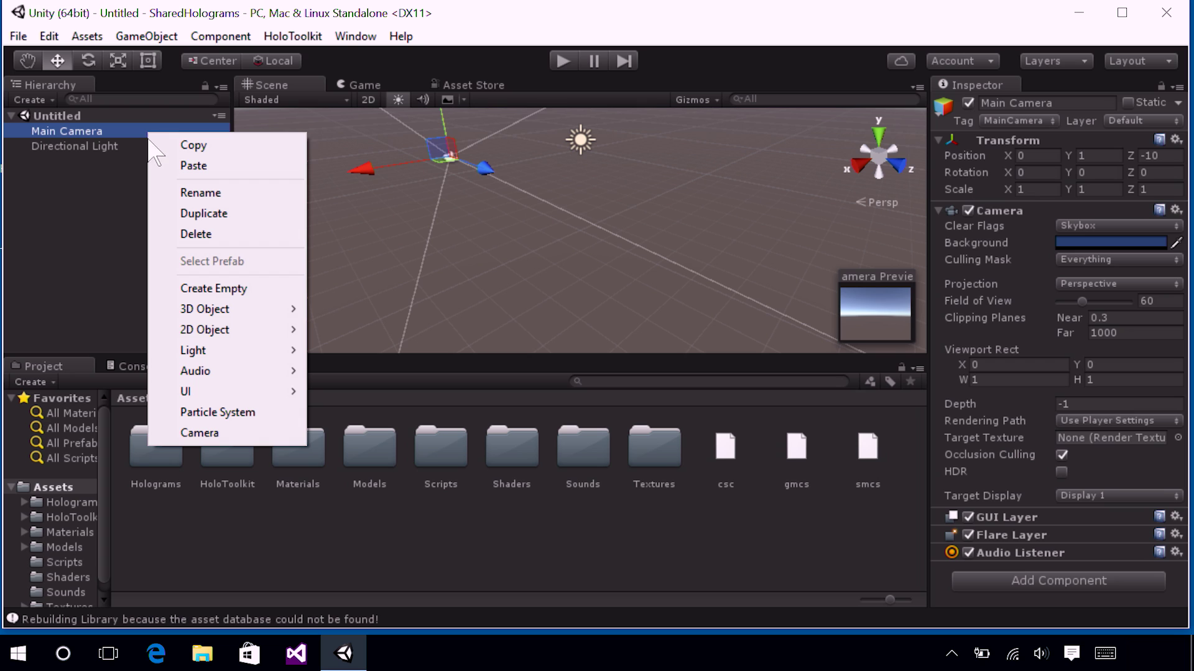
left_click(164, 232)
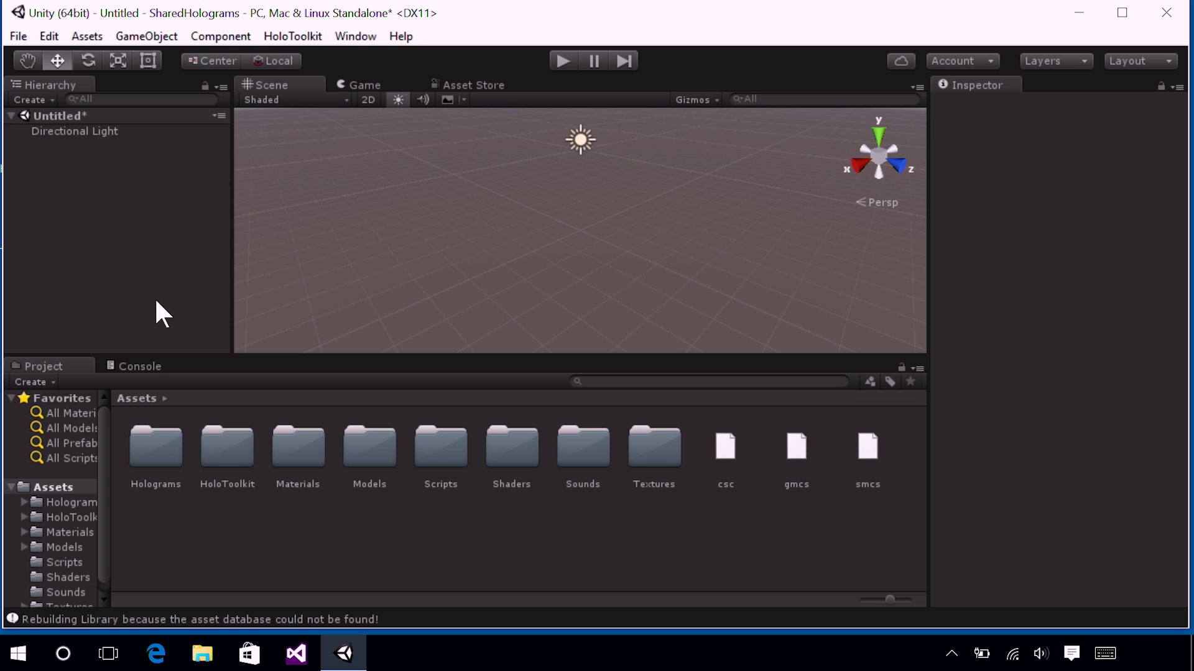
- Drag the Main Camera prefab from HoloToolkit > Prefabs > Camera into the Hierarchy
left_click_drag(114, 472, 155, 493)
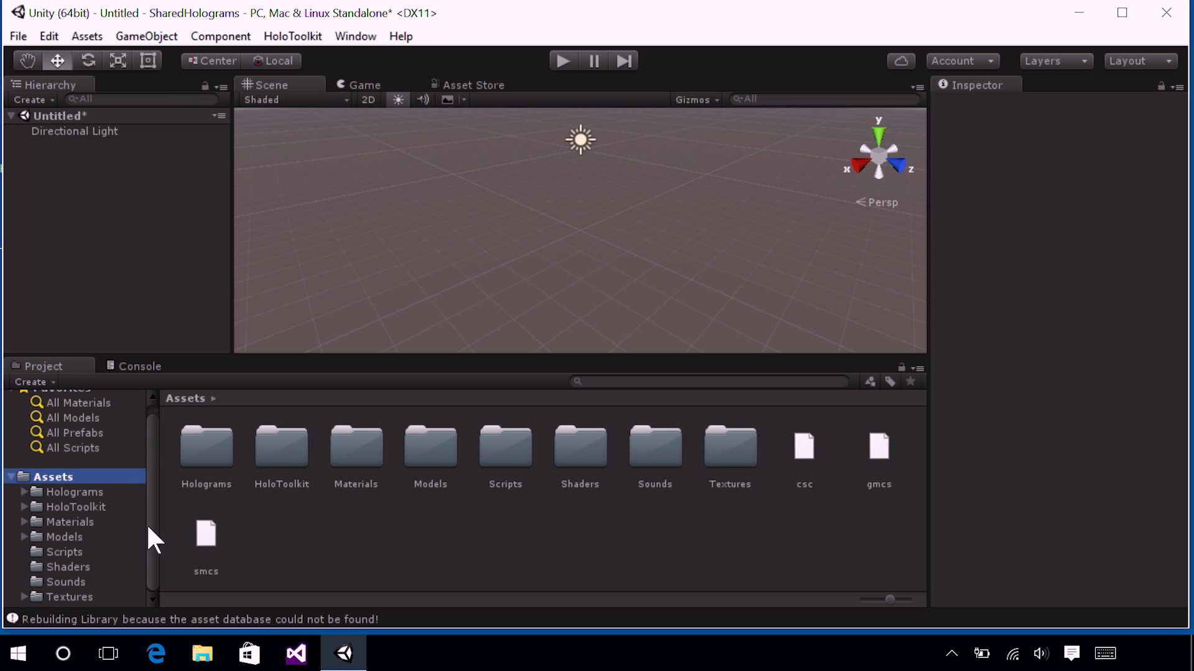
left_click(23, 507)
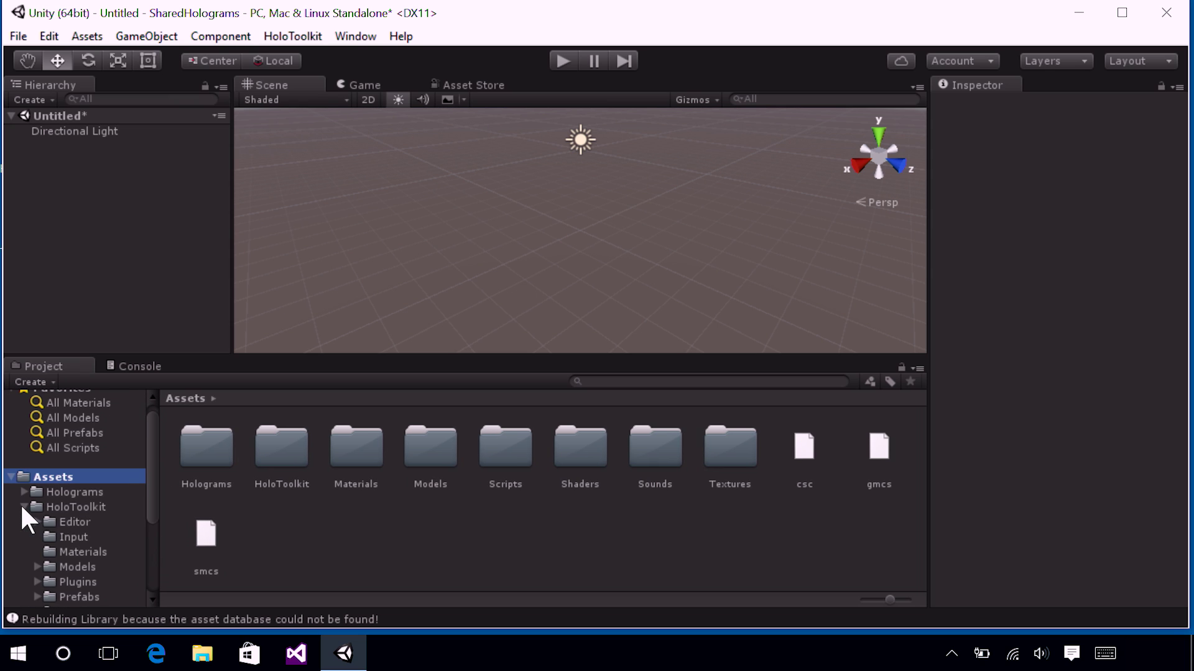
left_click_drag(151, 495, 152, 539)
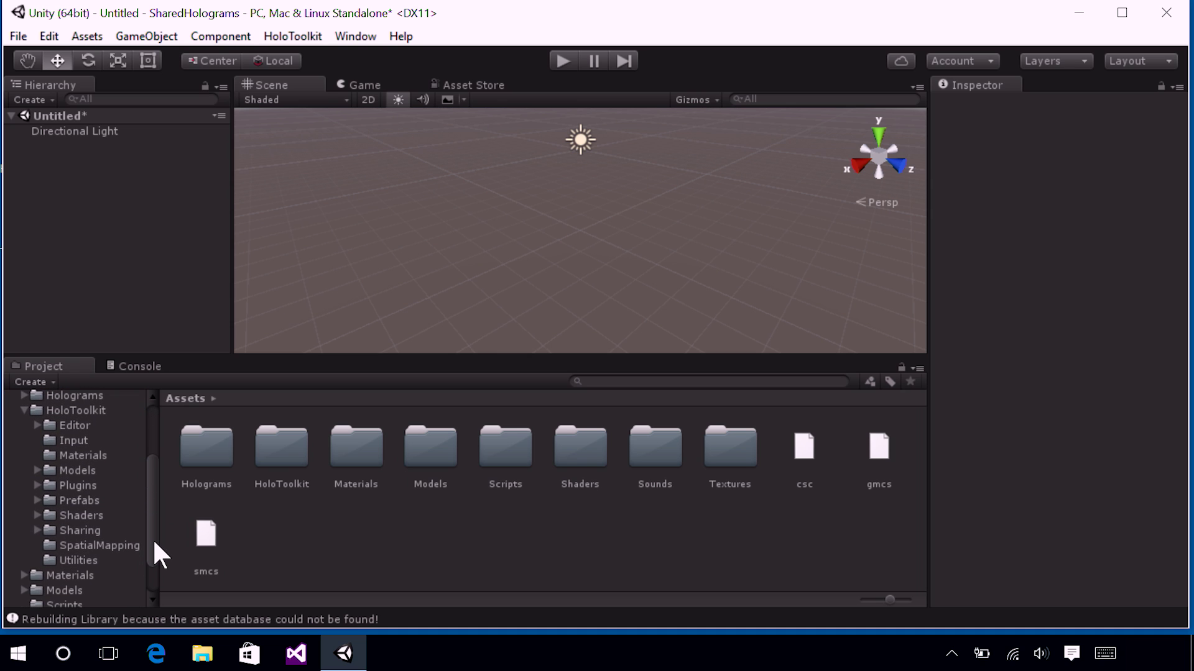
left_click(99, 498)
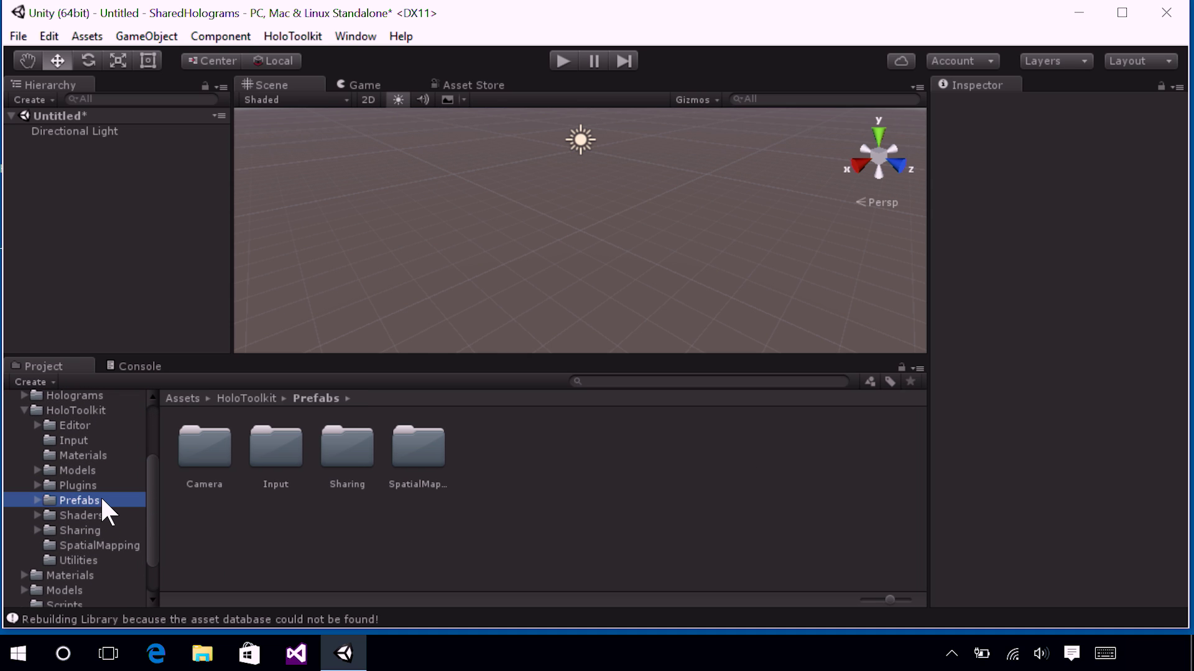
double_click(190, 453)
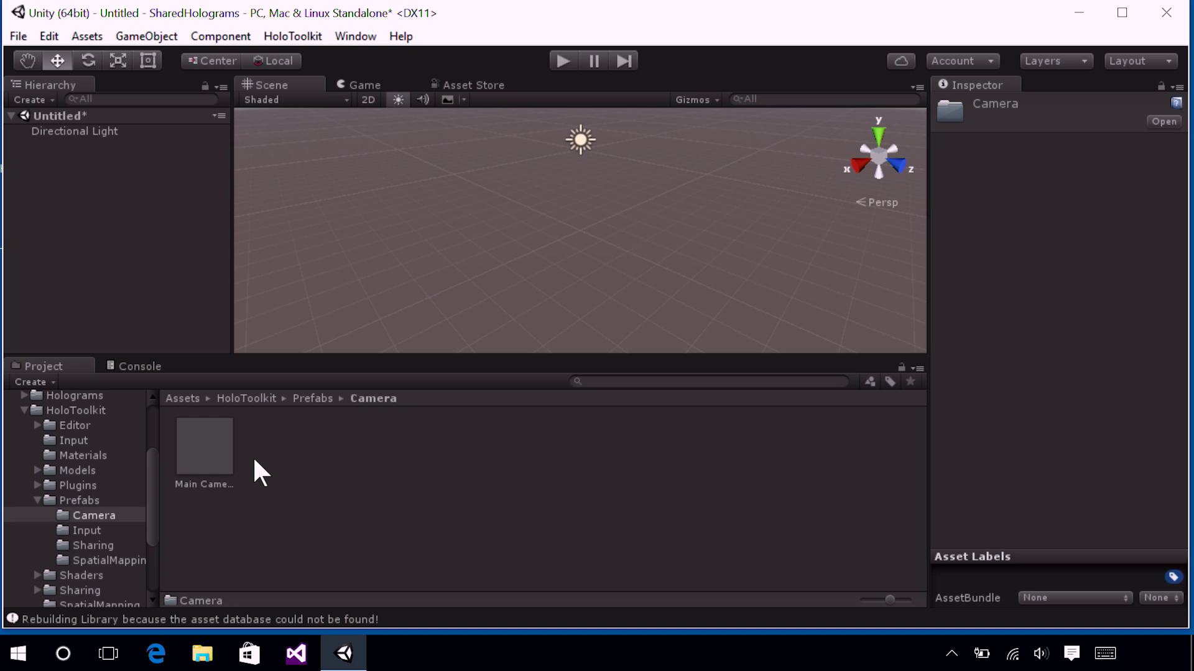
left_click_drag(218, 454, 171, 329)
left_click_drag(113, 249, 112, 247)
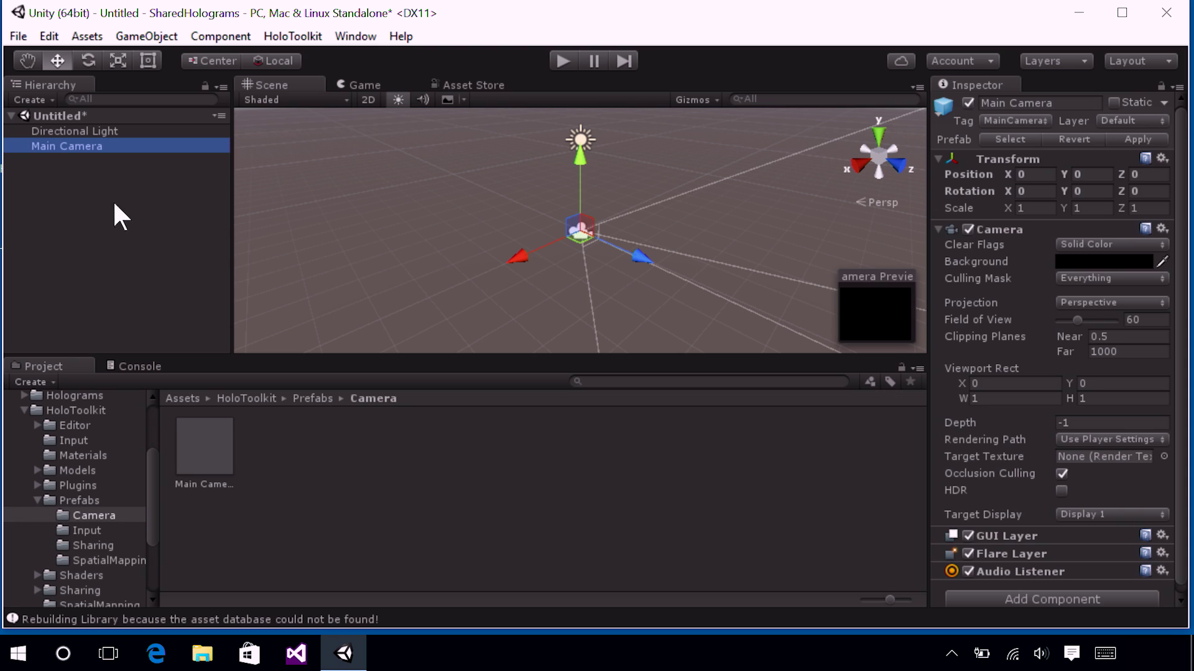
- Create an empty GameObject in the Hierarchy and rename it HologramCollection
left_click(79, 199)
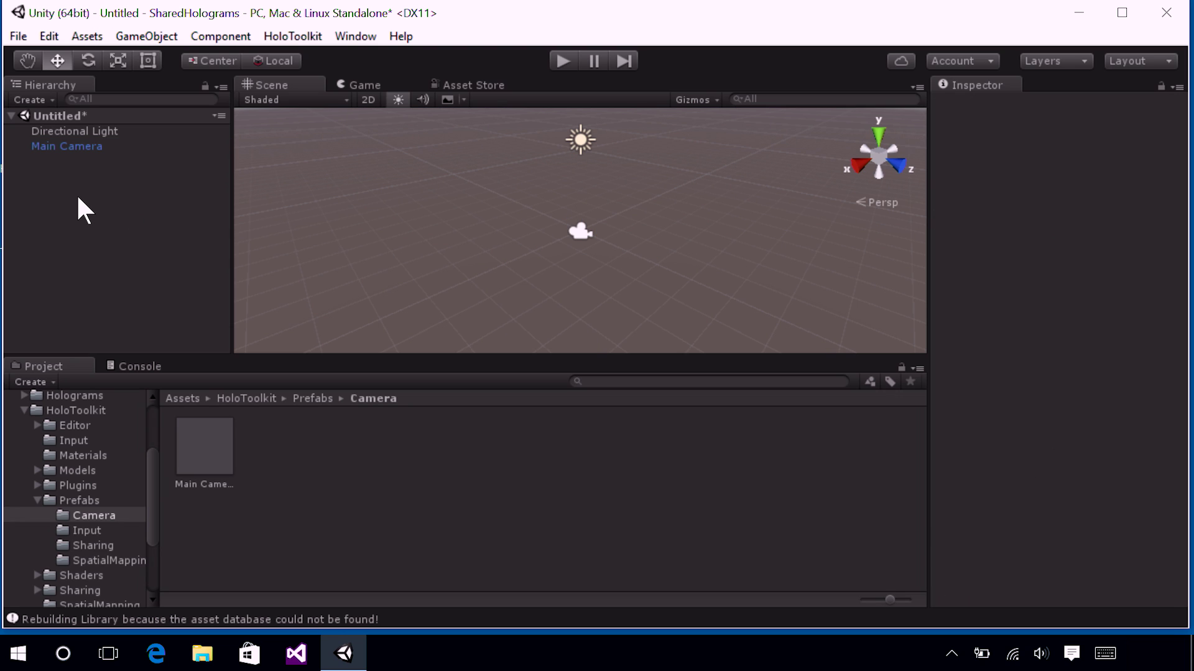
right_click(79, 209)
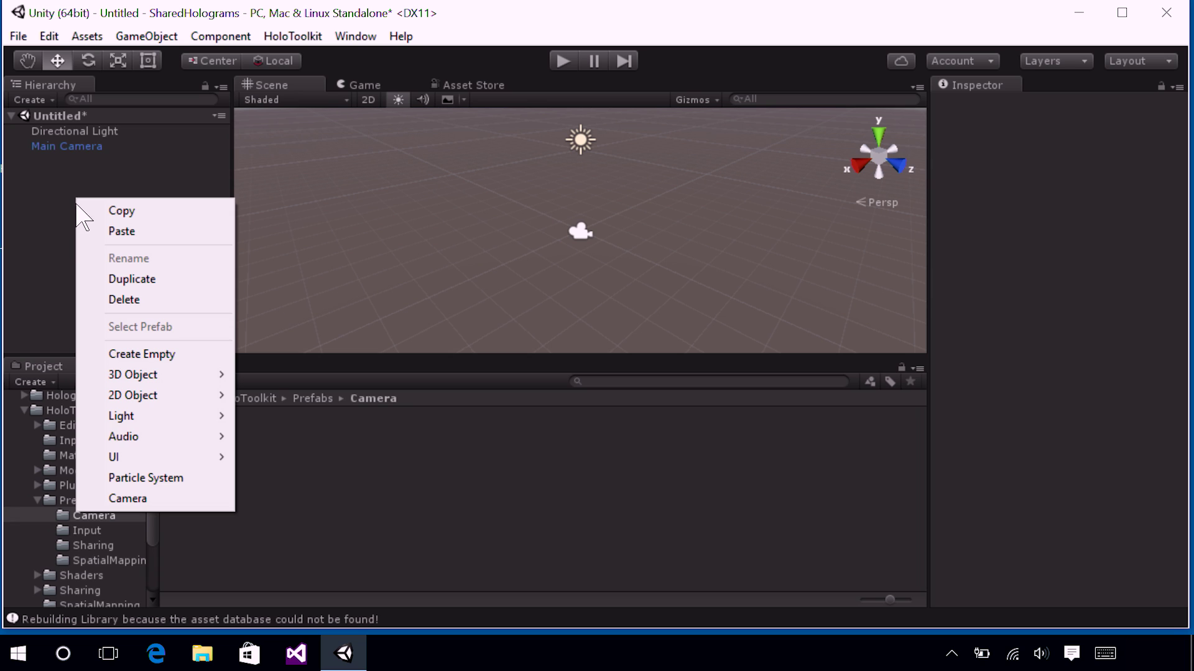
left_click(102, 355)
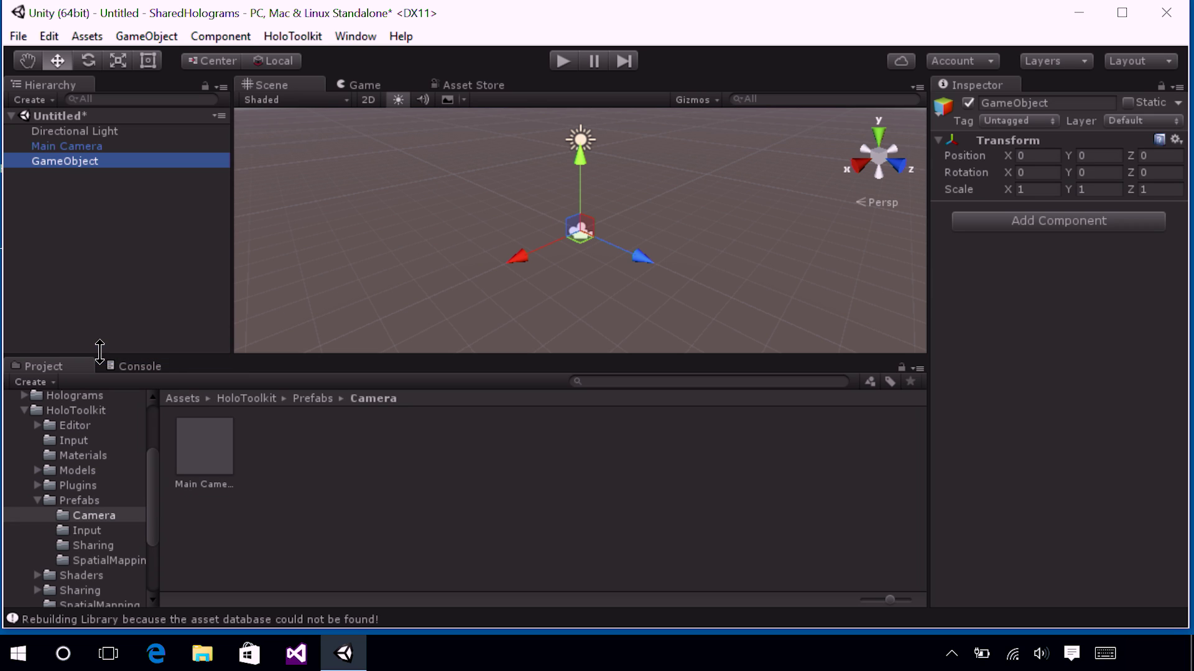
right_click(136, 162)
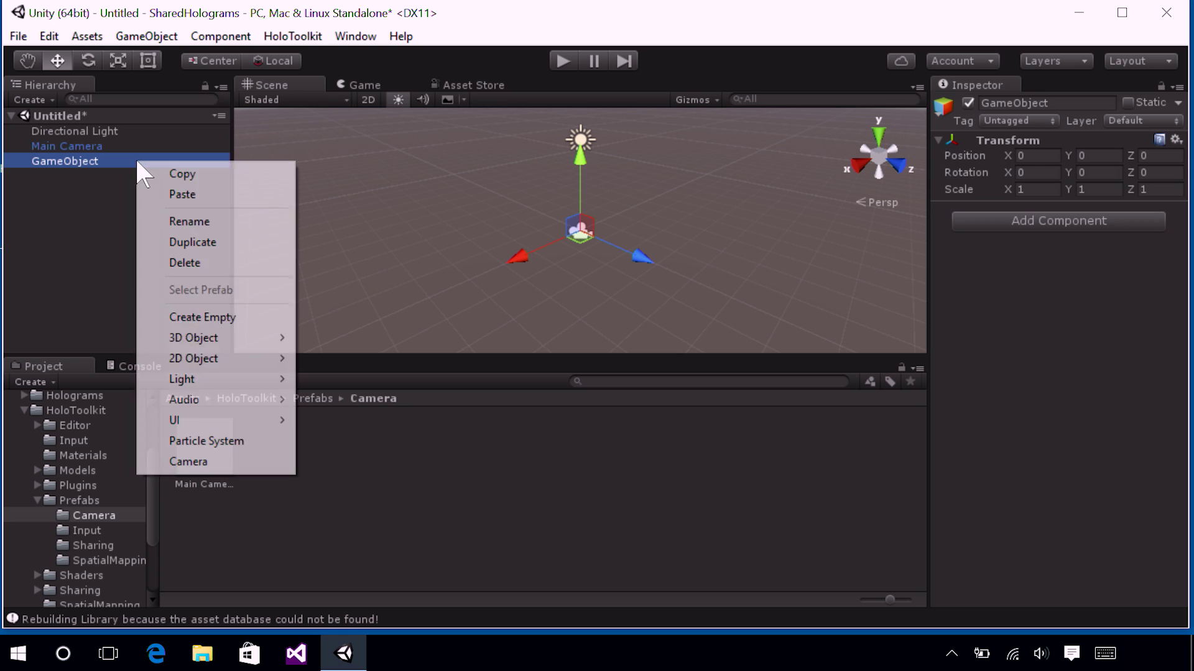
left_click(149, 221)
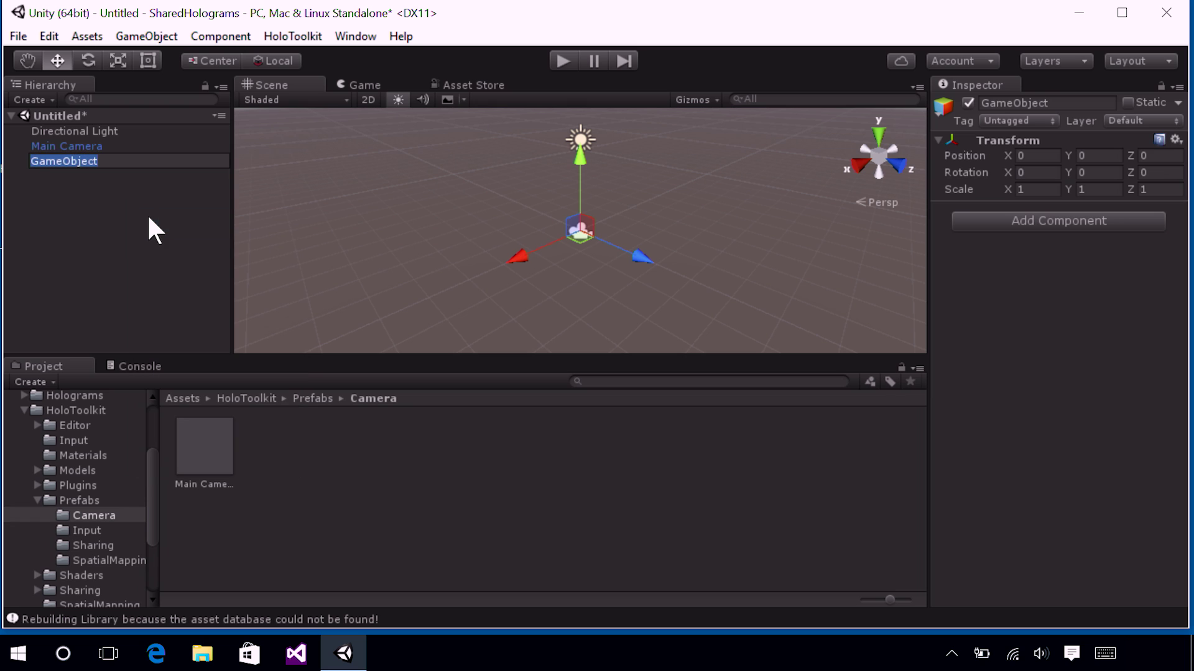
type("Hologr")
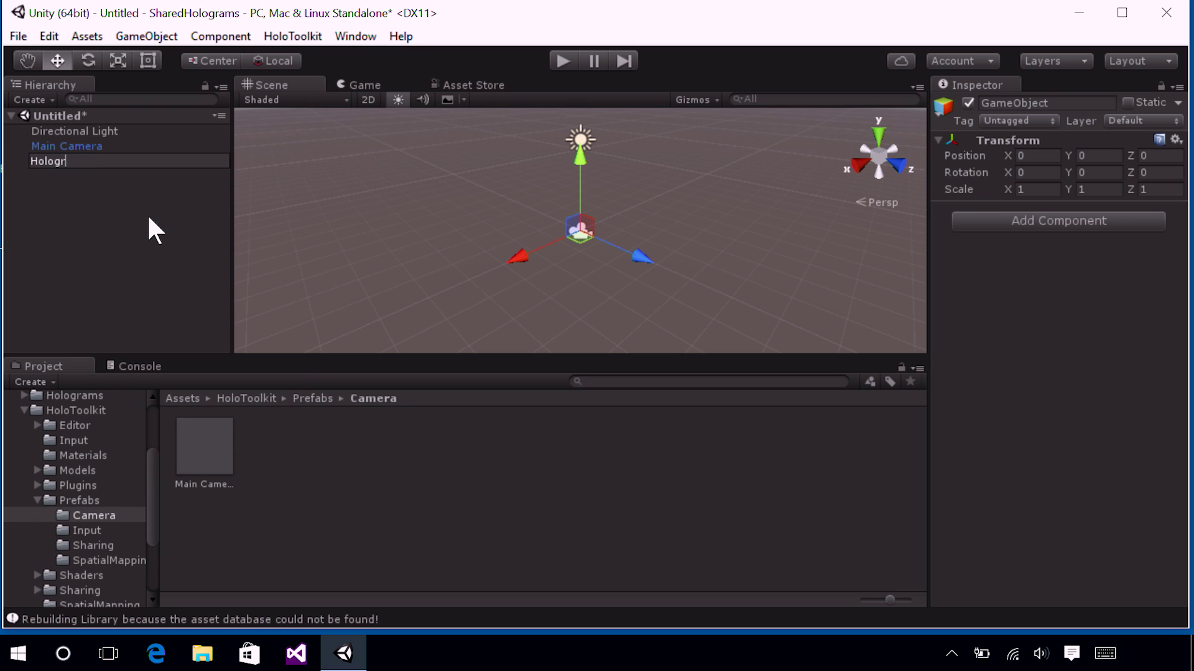
type("amCollection")
key("Return")
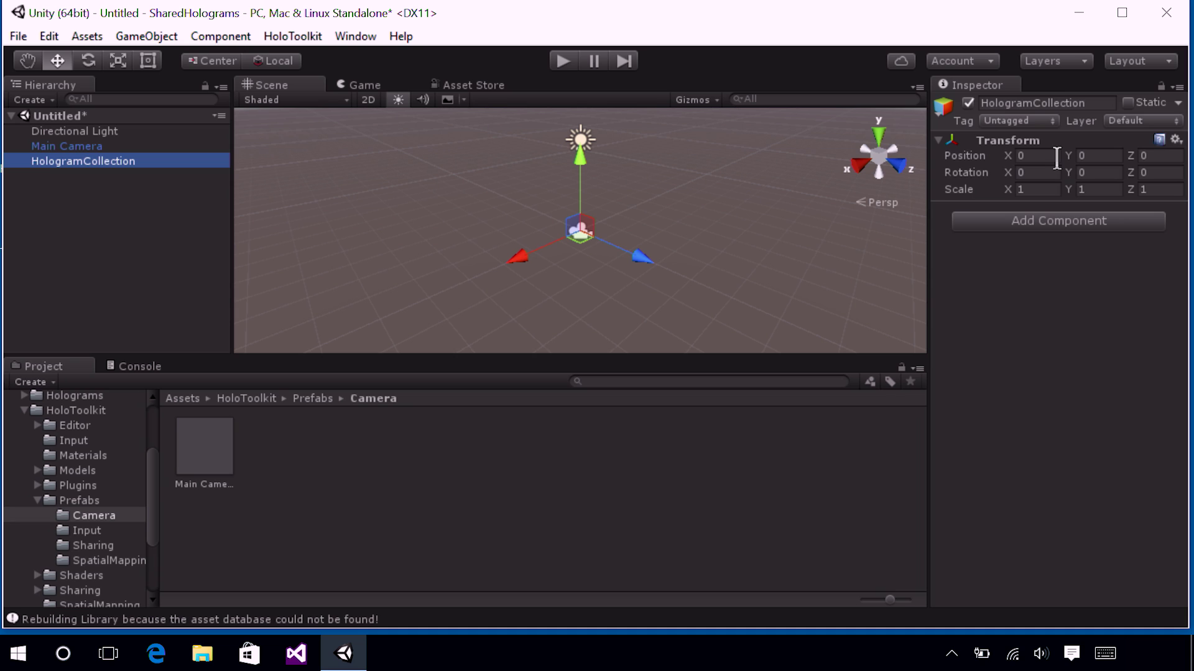
- Set HologramCollection's Transform position Y to -0.25 and Z to 2
left_click(1056, 157)
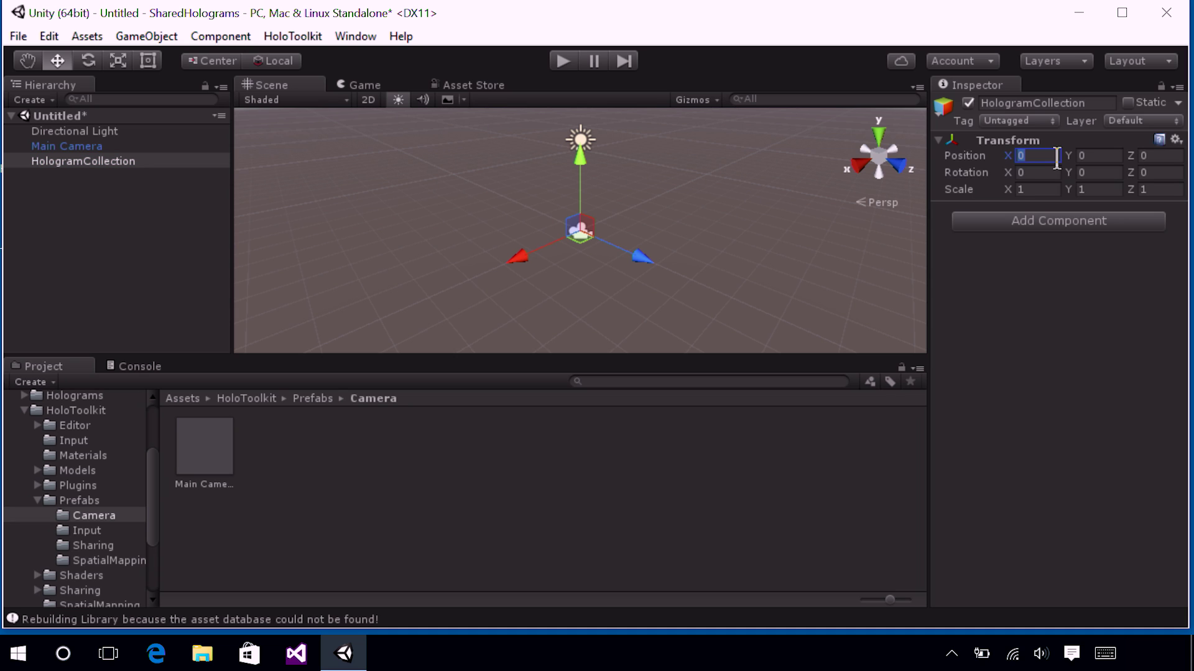
left_click(1110, 157)
double_click(1110, 157)
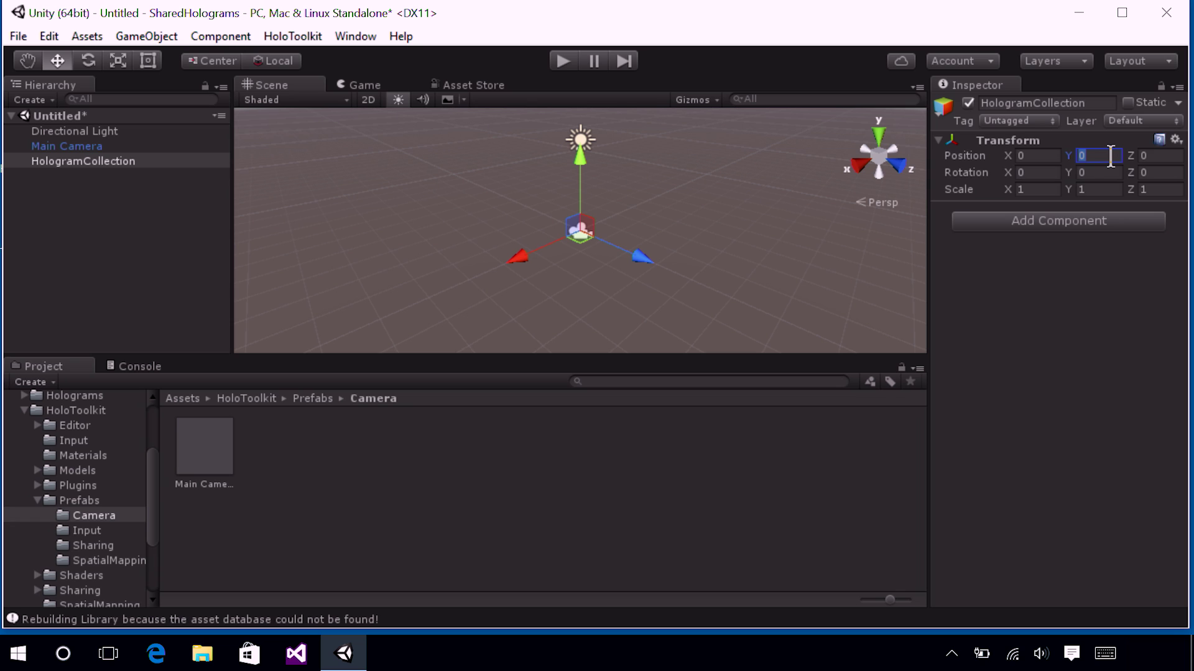
type("-0.25")
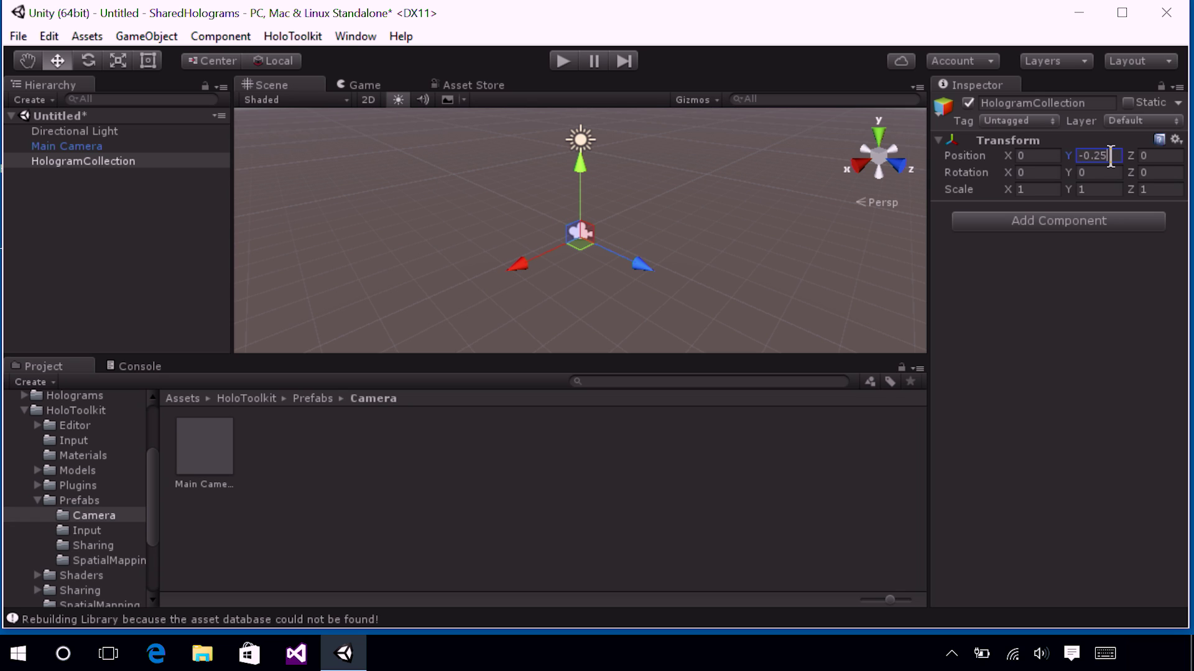
left_click(1173, 155)
type("2")
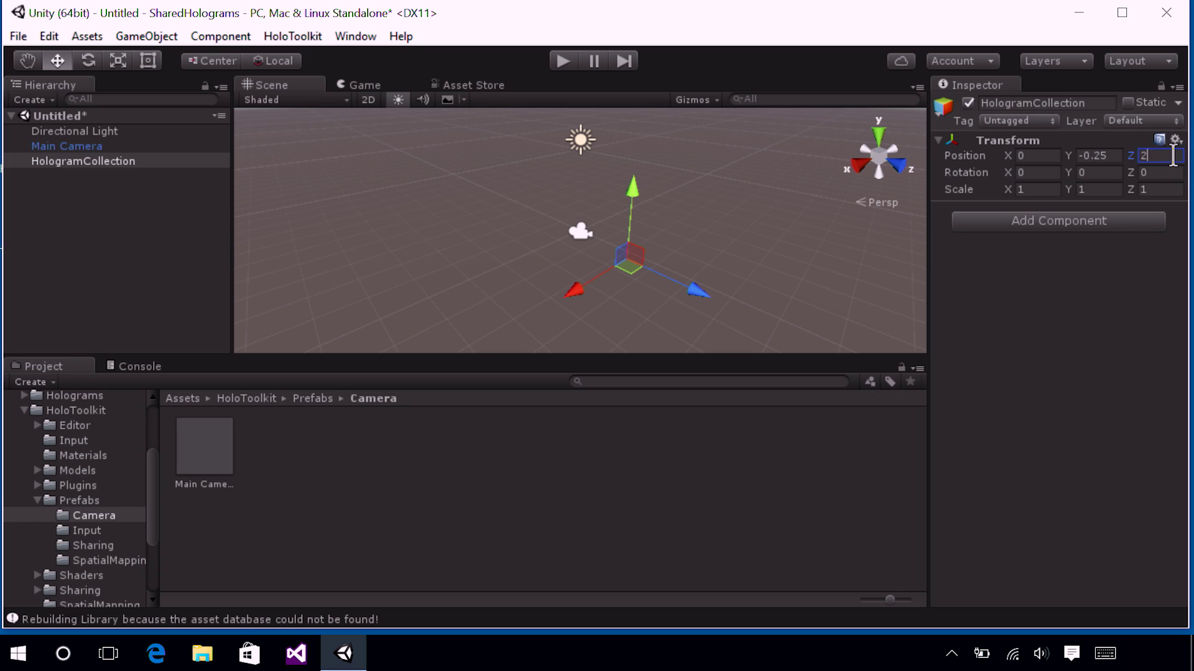
key("Return")
- Drag the EnergyHub prefab from Assets > Holograms onto HologramCollection and frame it in the scene
left_click_drag(148, 464, 154, 439)
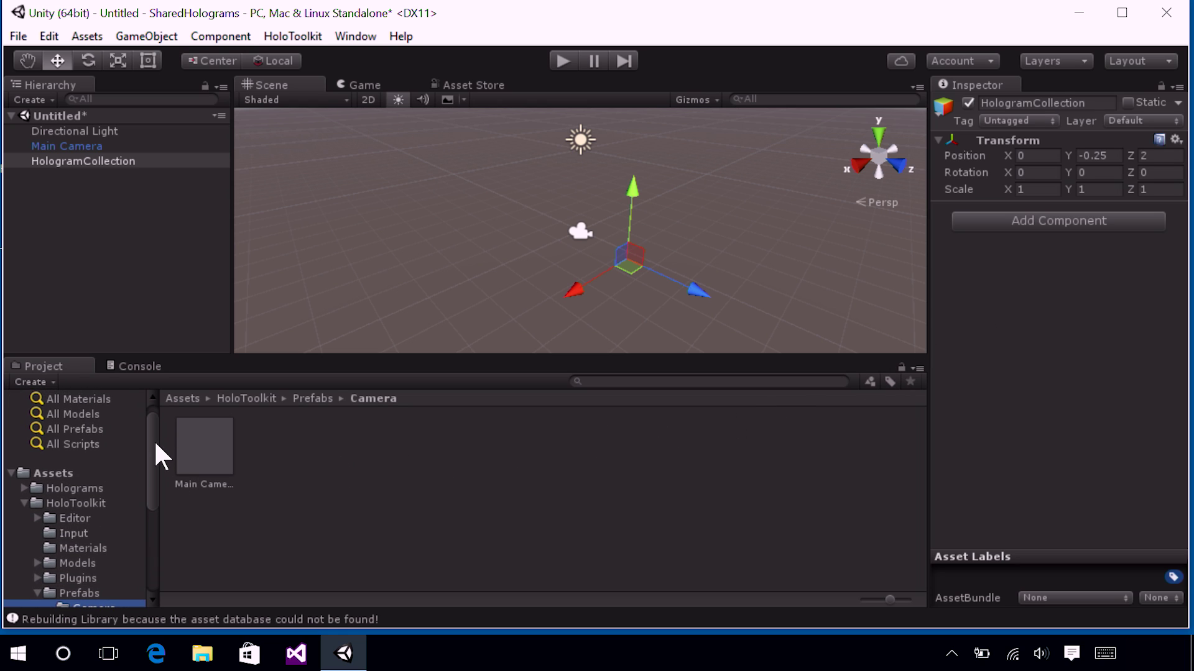
left_click(118, 485)
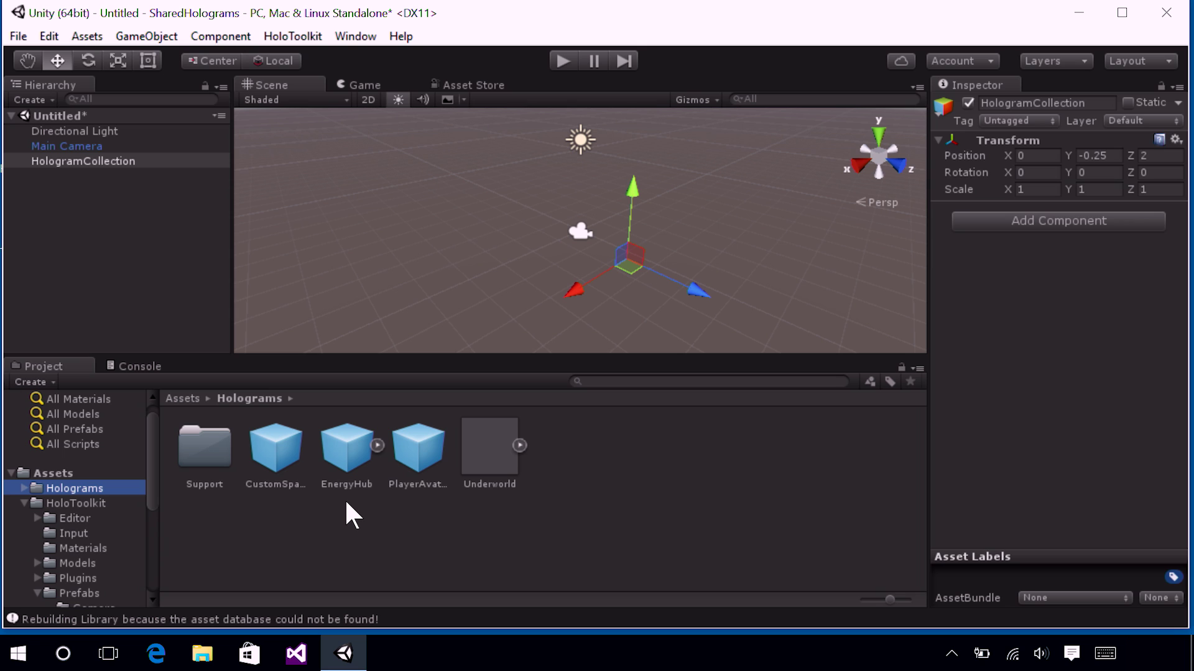
left_click_drag(346, 461, 153, 162)
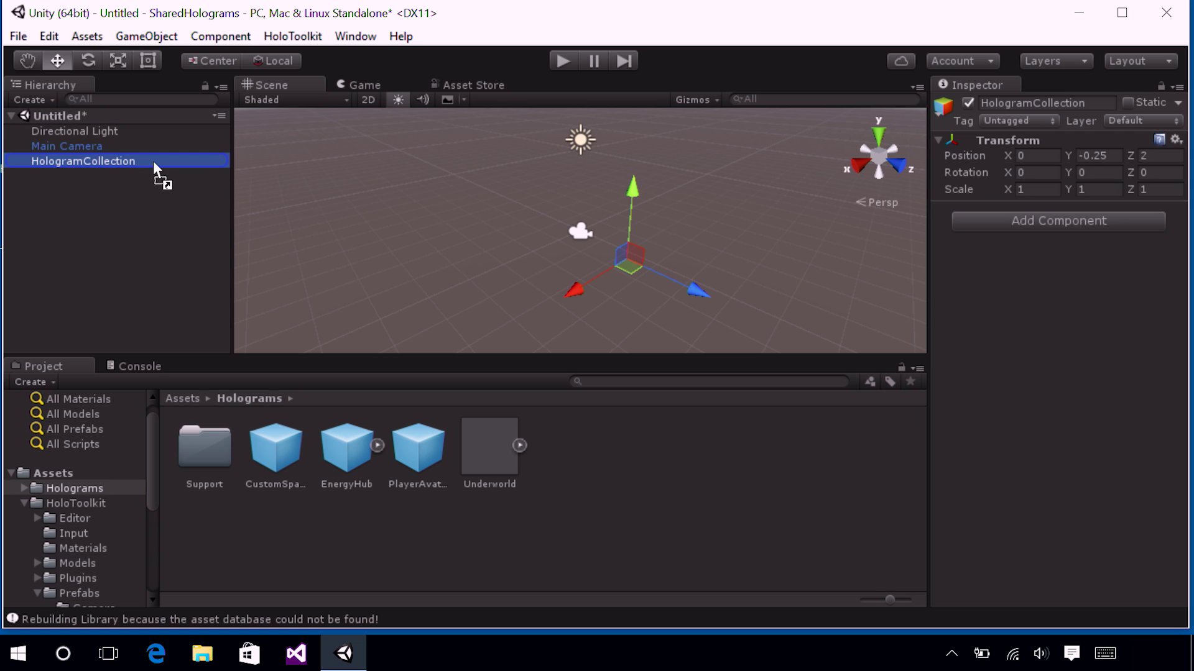
left_click_drag(153, 160, 153, 161)
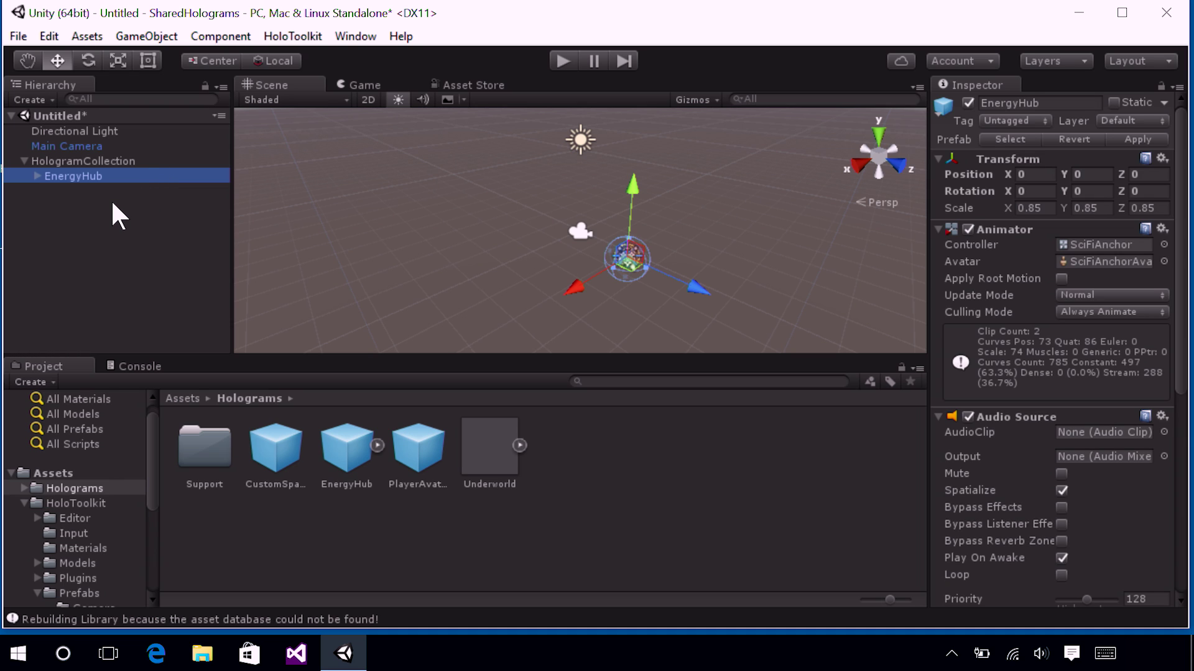
left_click(24, 161)
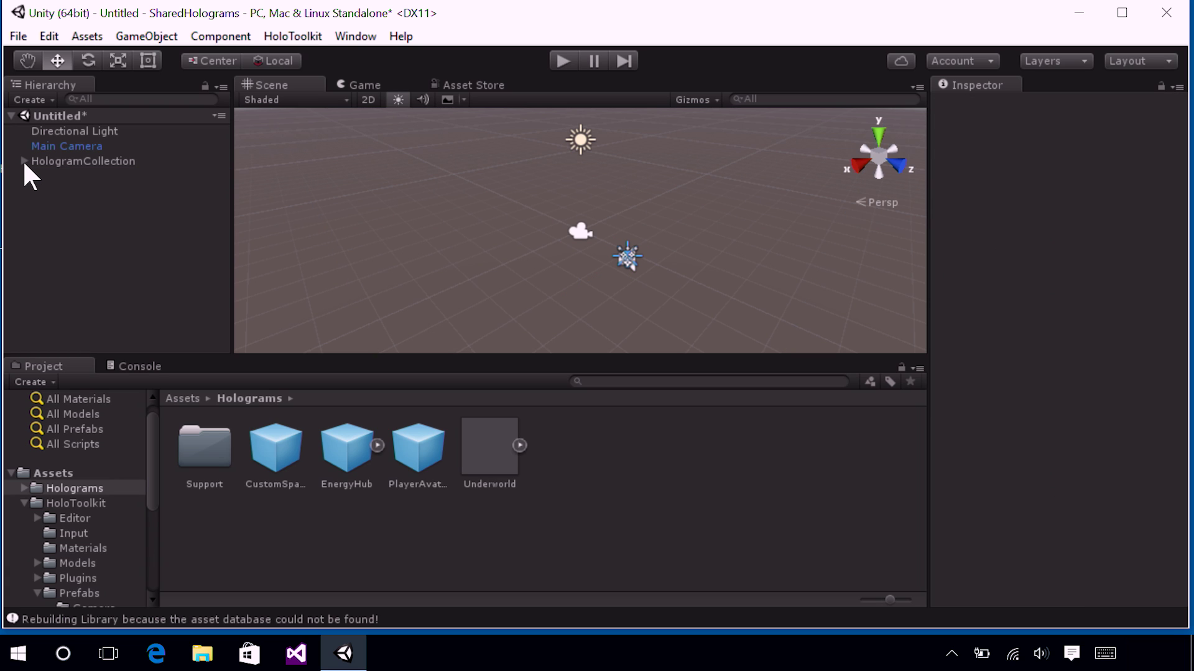
left_click(23, 161)
double_click(85, 177)
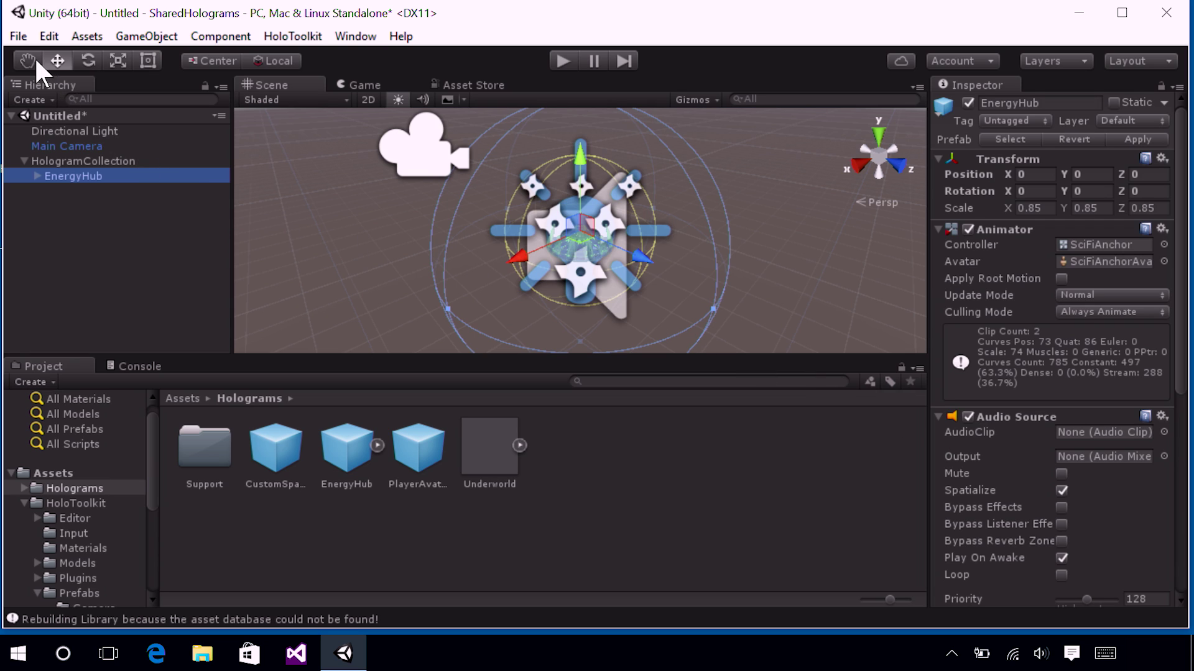
- Save the scene through File > Save Scene as Sharing.unity in Assets
left_click(19, 37)
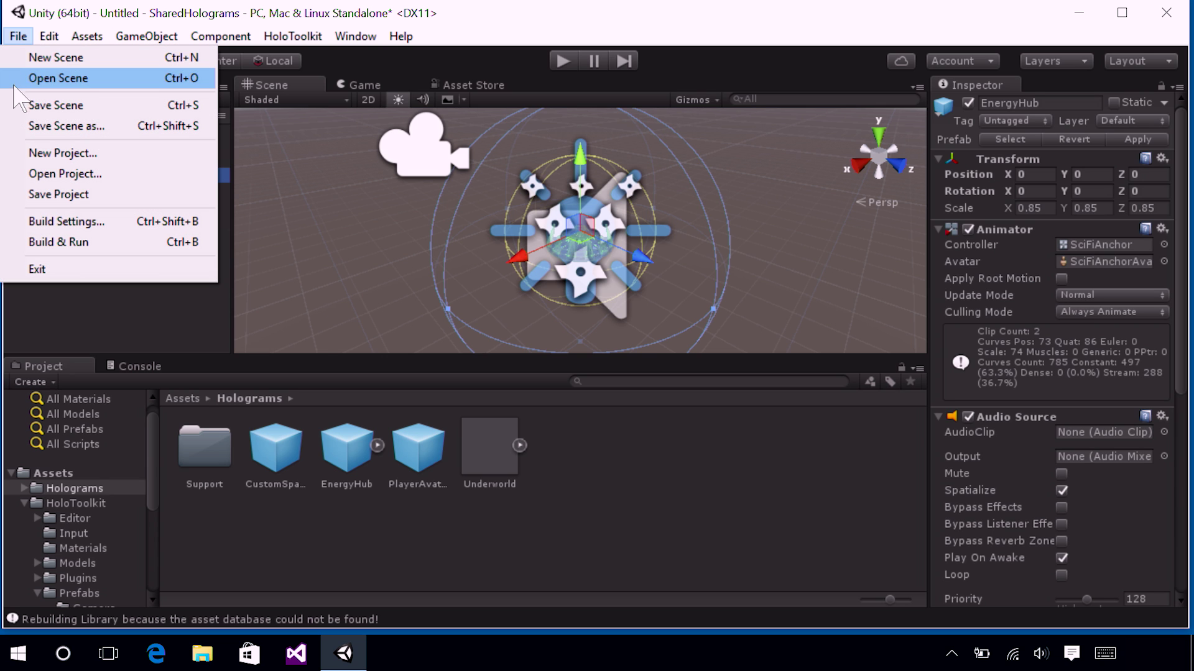
left_click(62, 126)
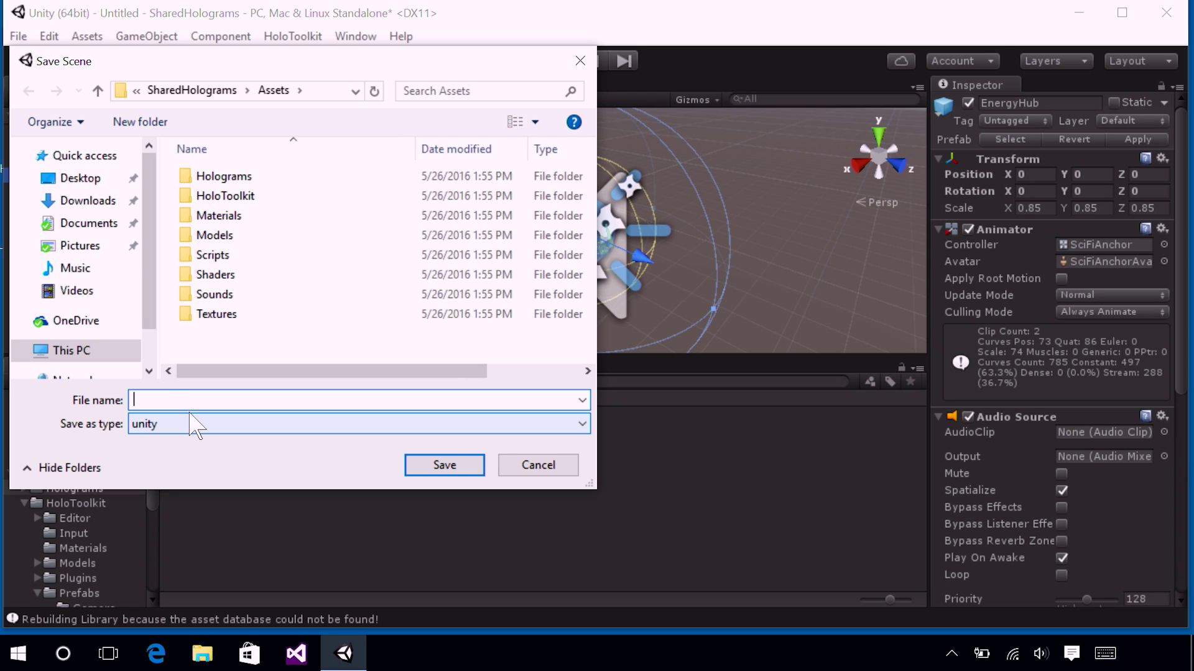
type("Sharing")
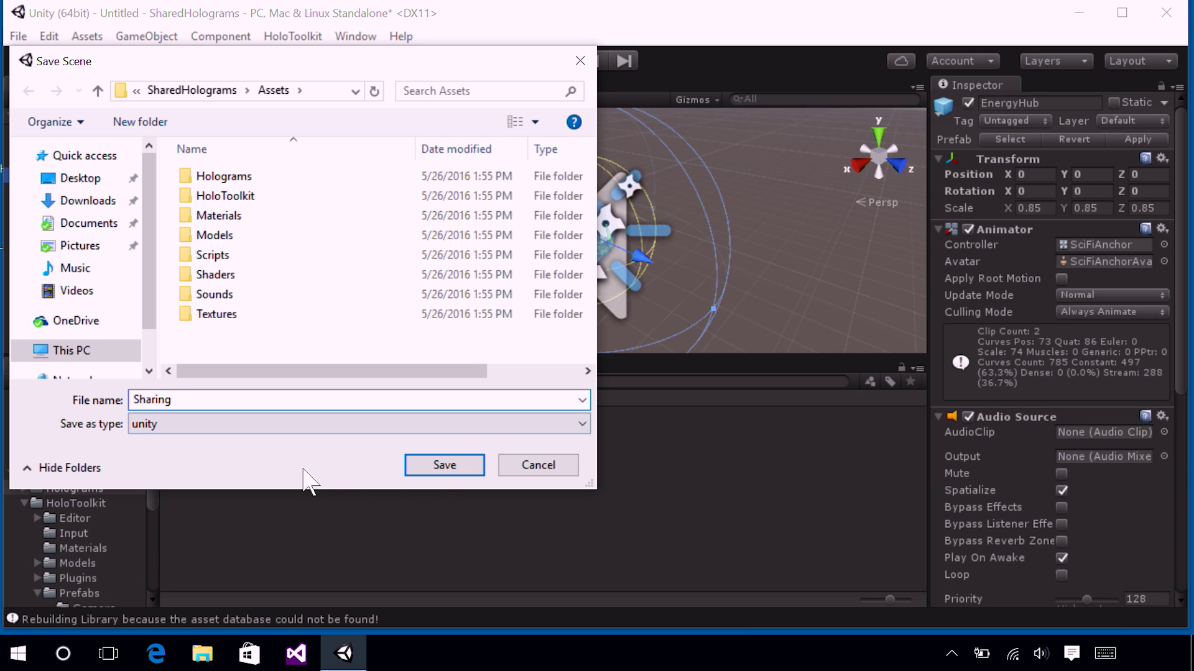
left_click(471, 478)
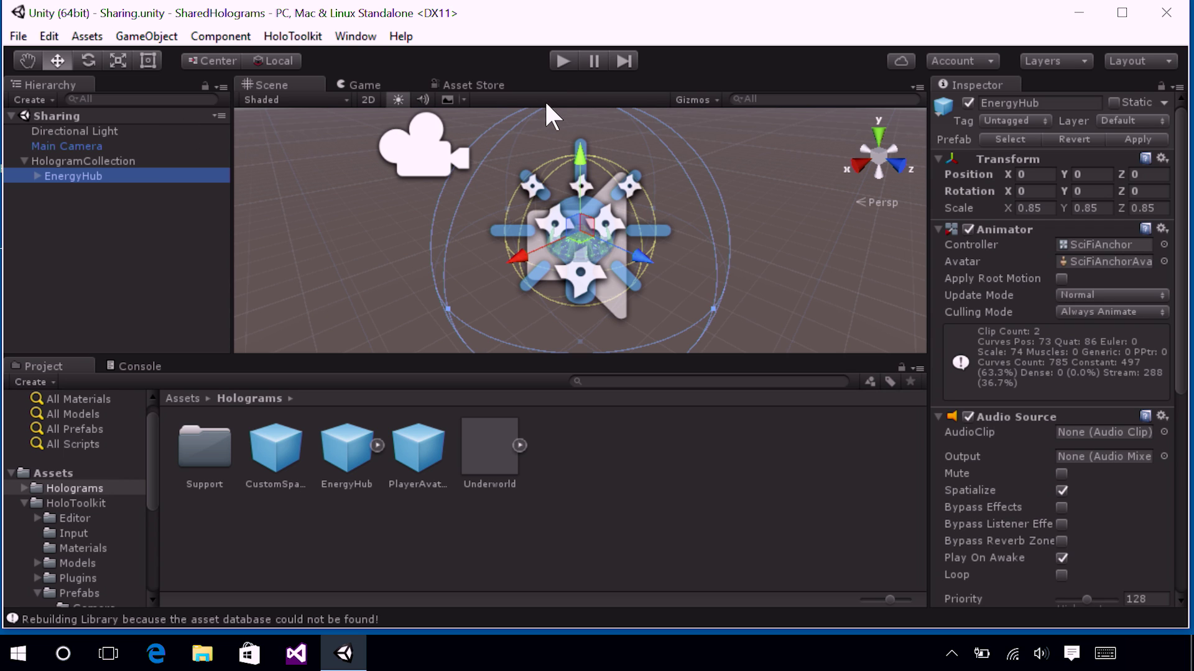
left_click(561, 62)
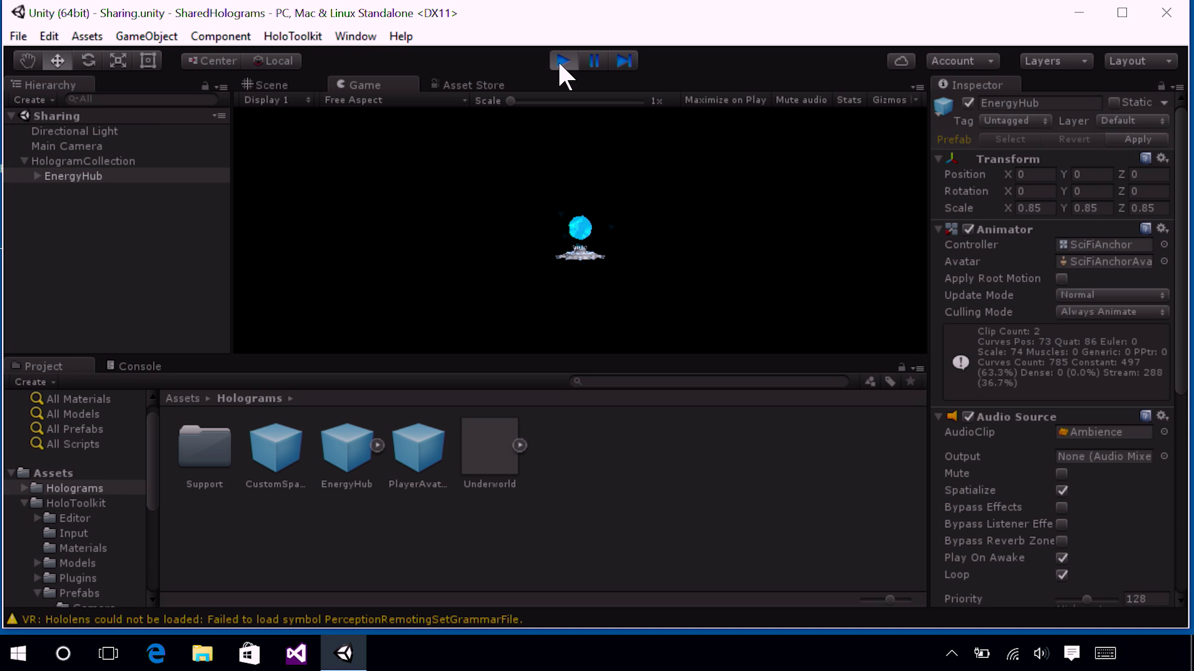
left_click(560, 62)
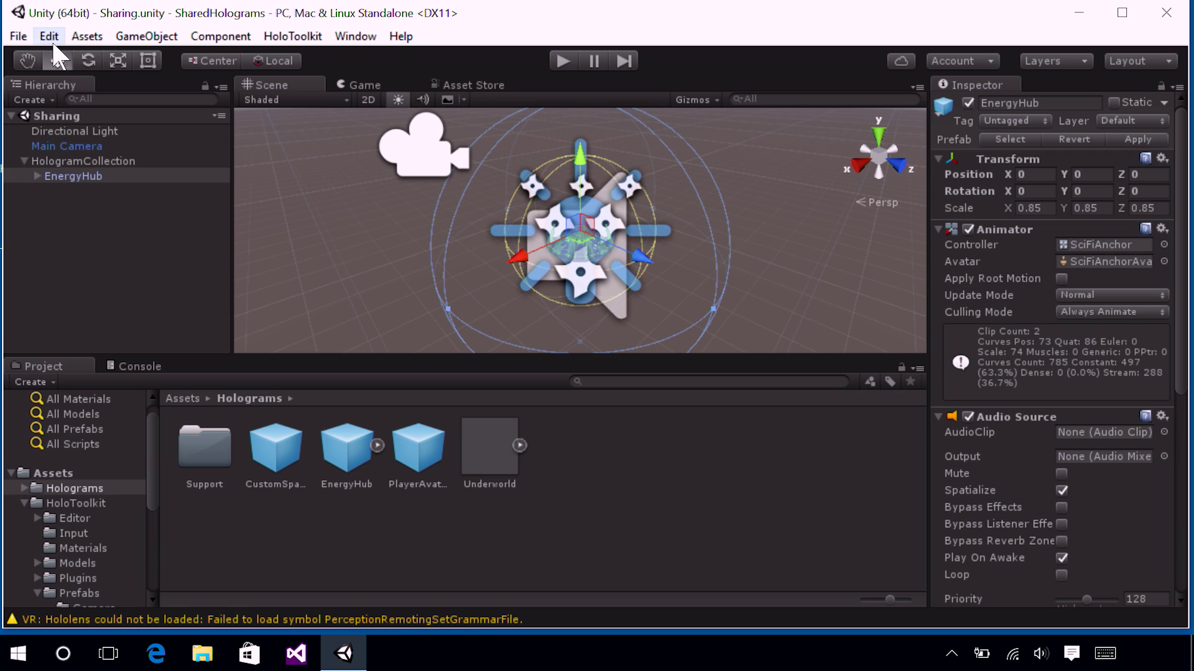
- In Build Settings, add the open Sharing scene and switch the platform to Windows Store
left_click(18, 36)
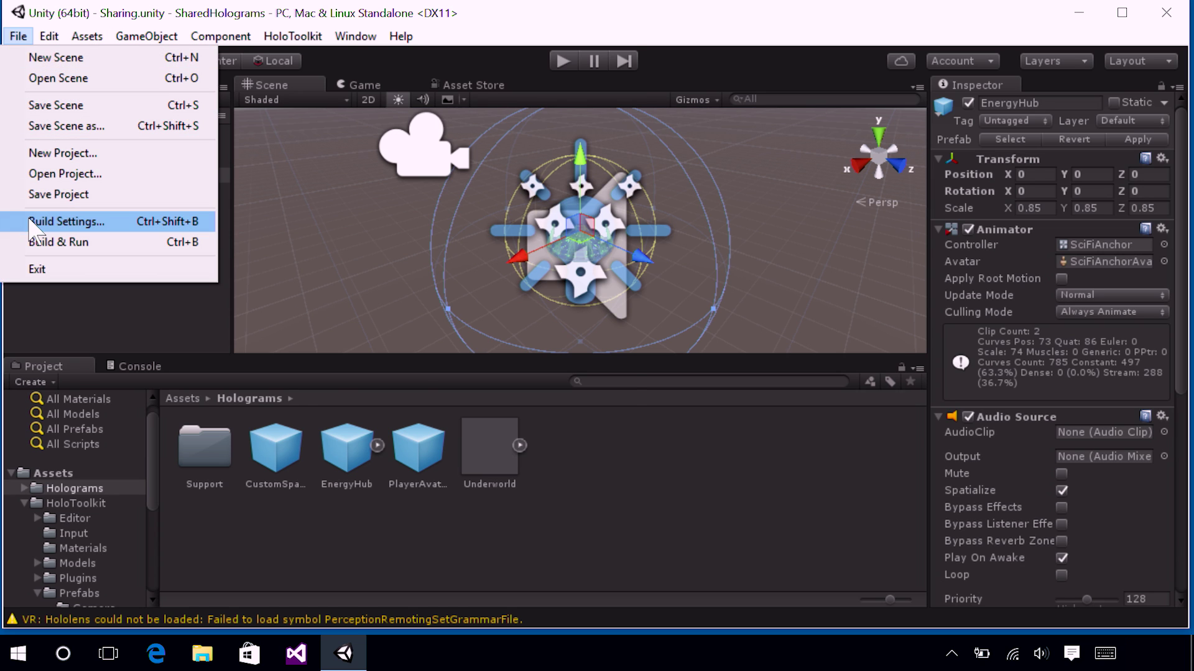
left_click(63, 221)
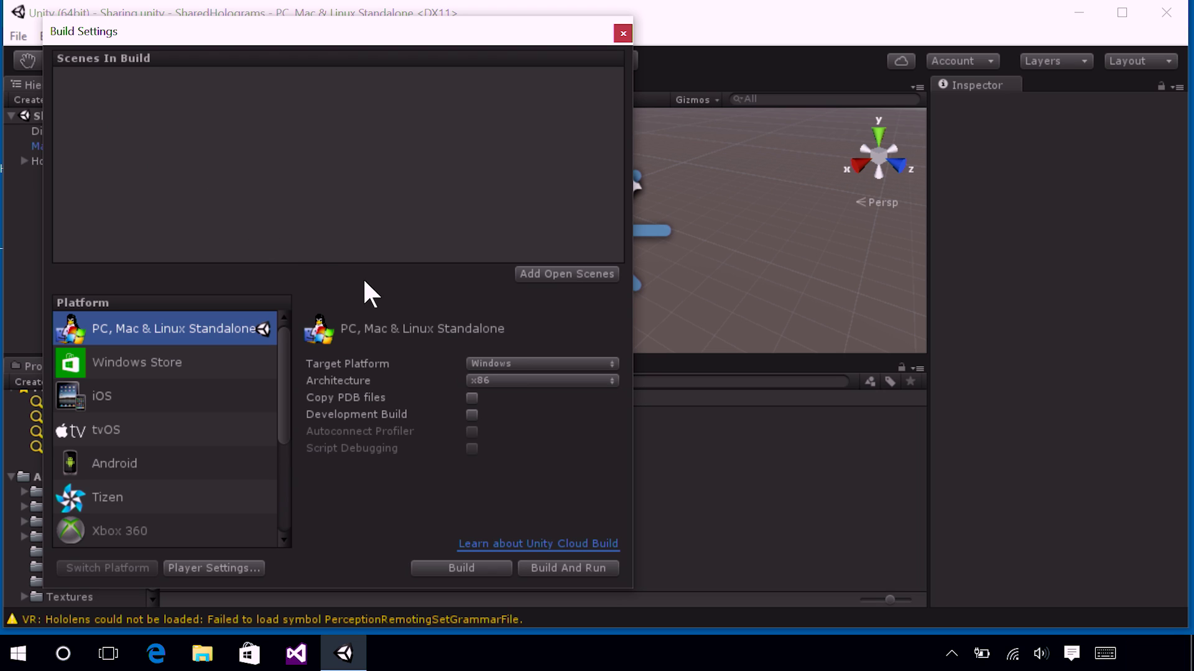
left_click(566, 277)
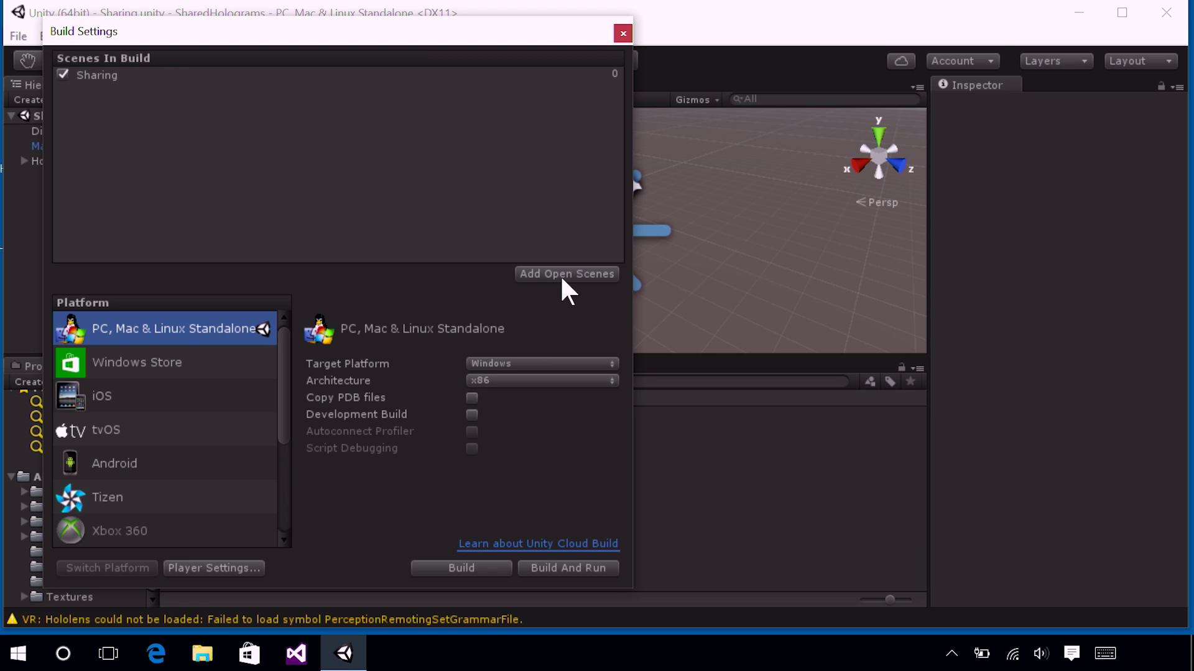
left_click(240, 376)
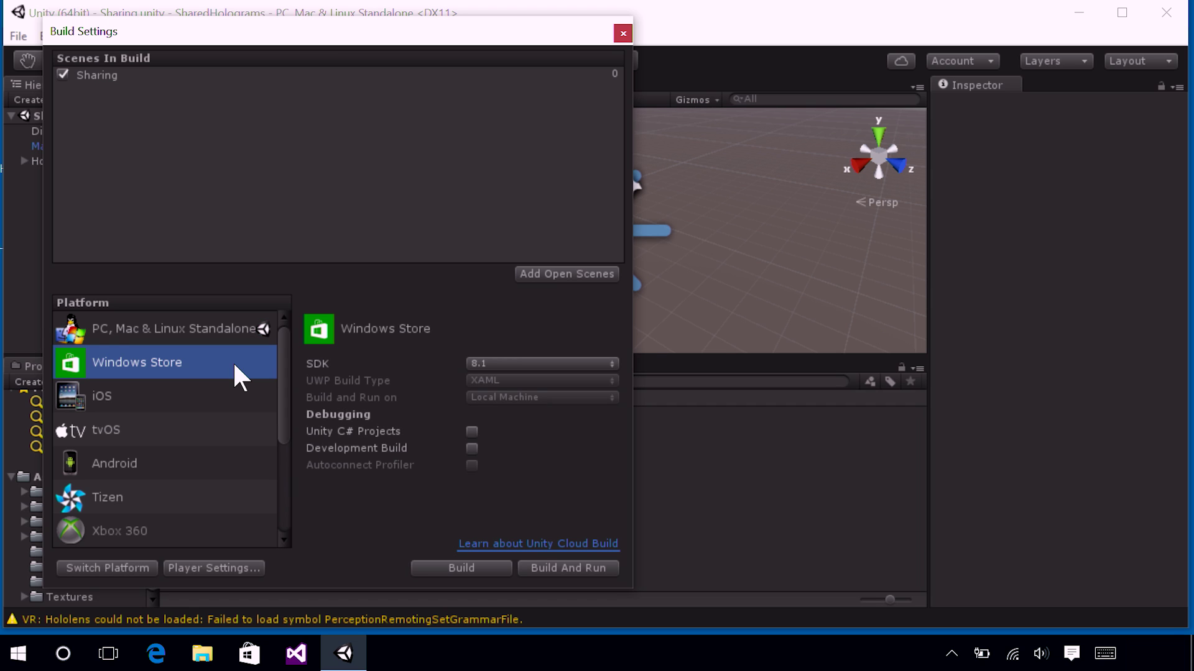
left_click(133, 570)
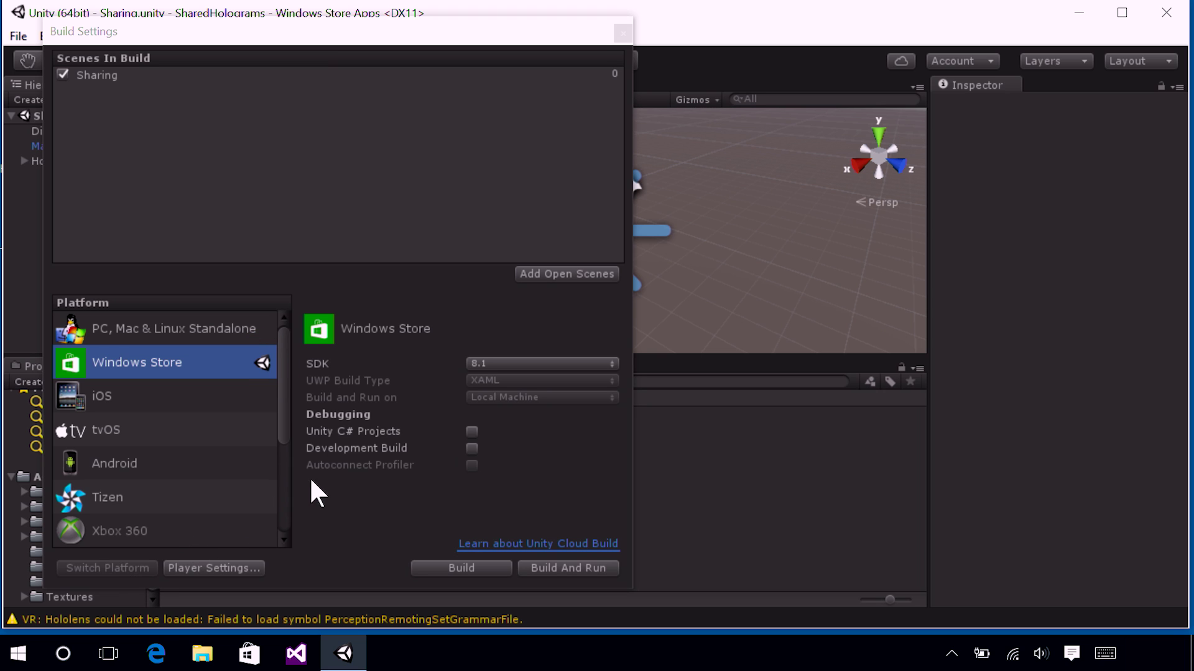
- Choose SDK Universal 10, UWP Build Type D3D, and tick Unity C# Projects
left_click(564, 364)
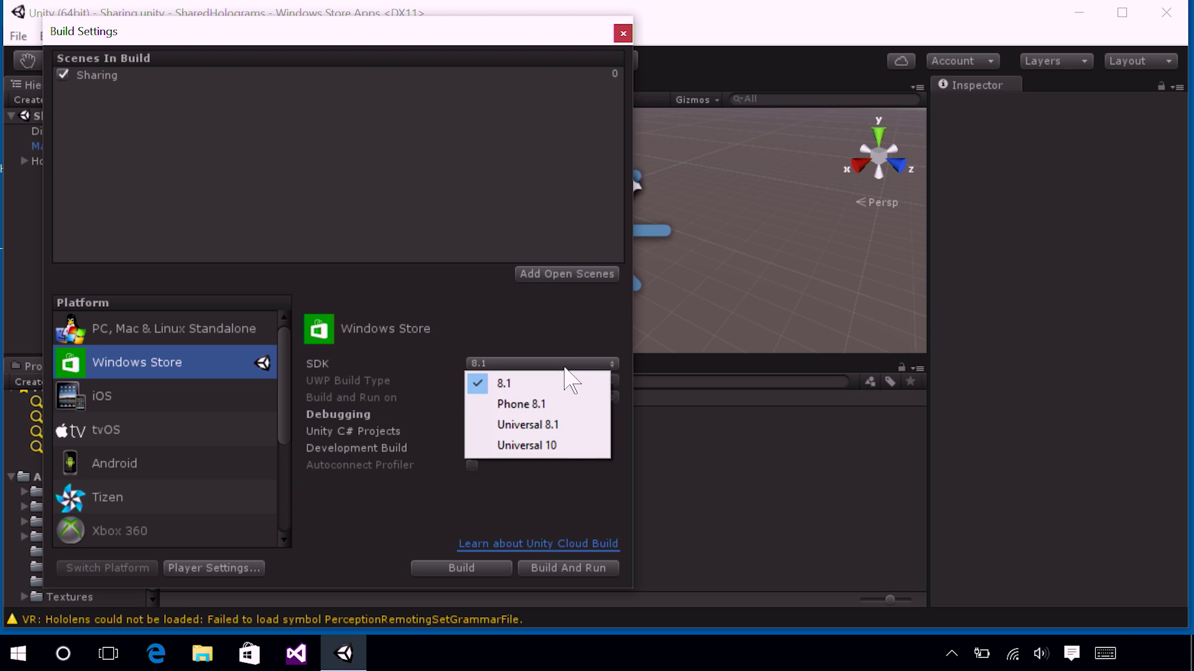
left_click(576, 447)
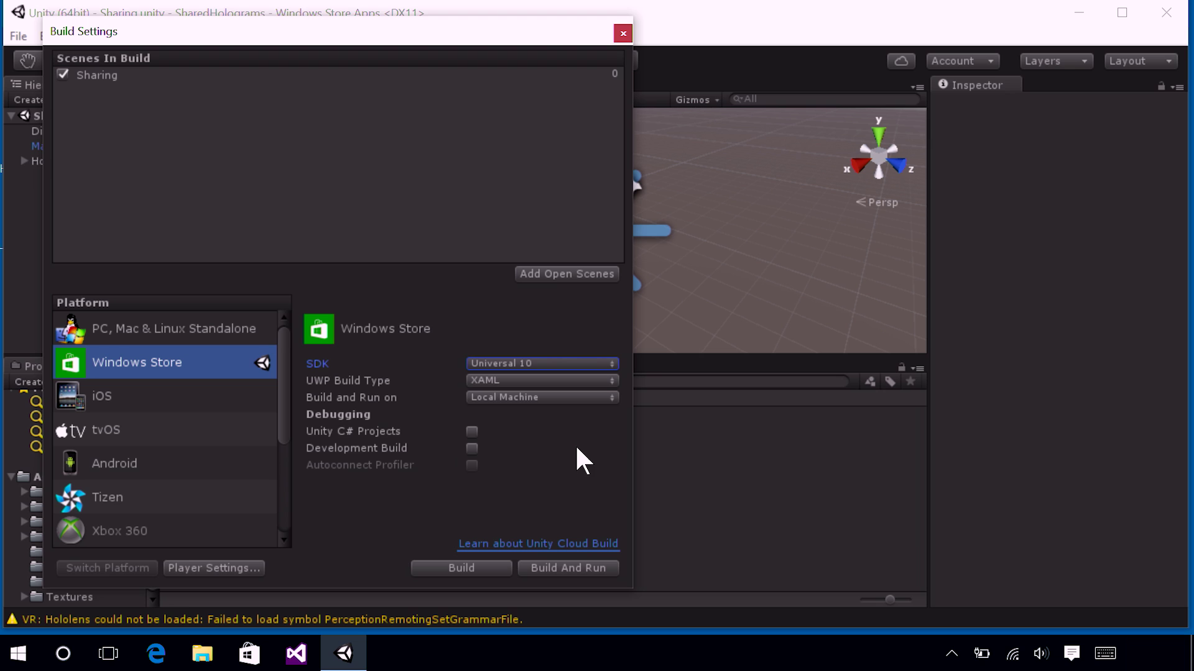
left_click(571, 381)
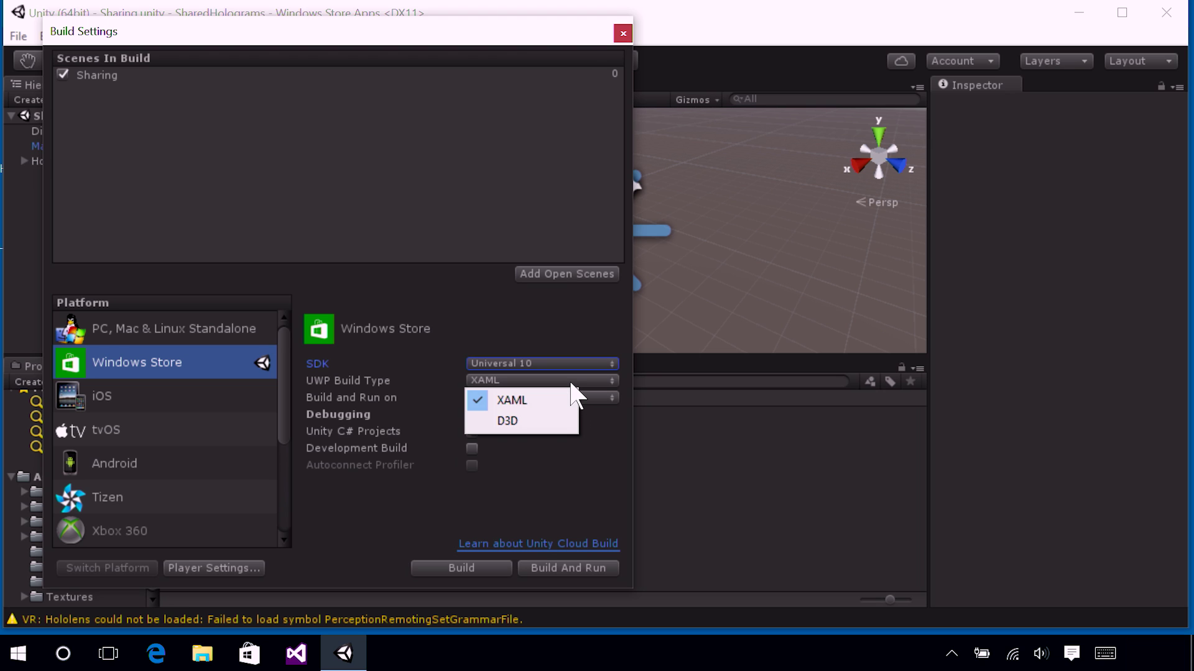
left_click(570, 423)
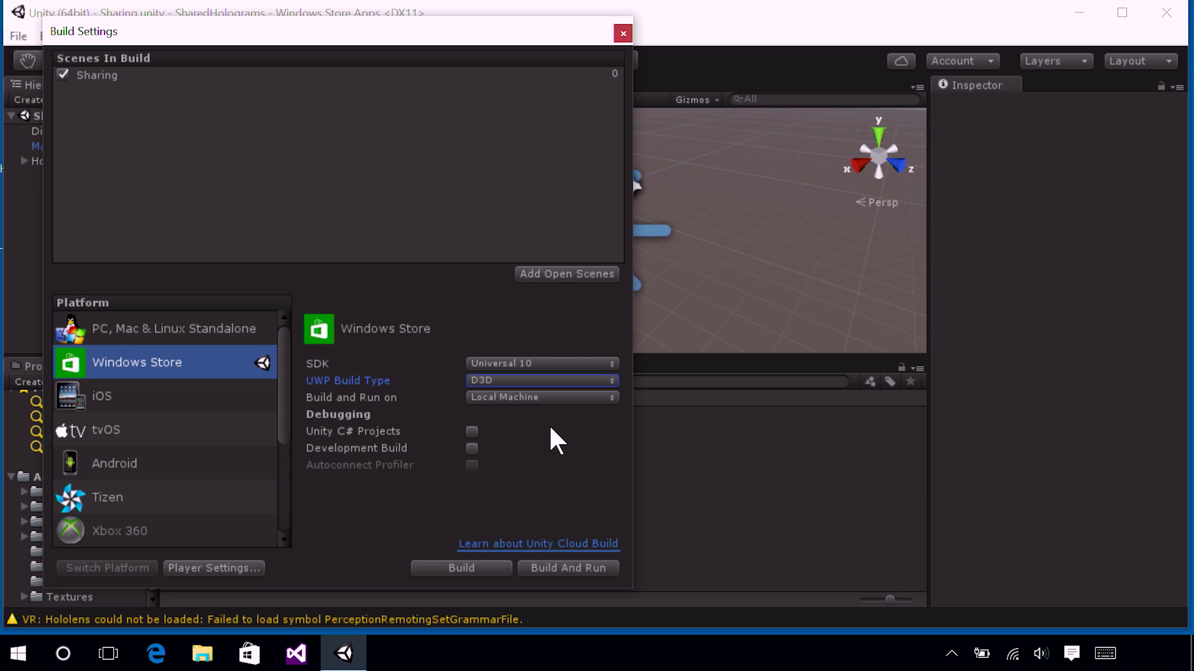
left_click(472, 432)
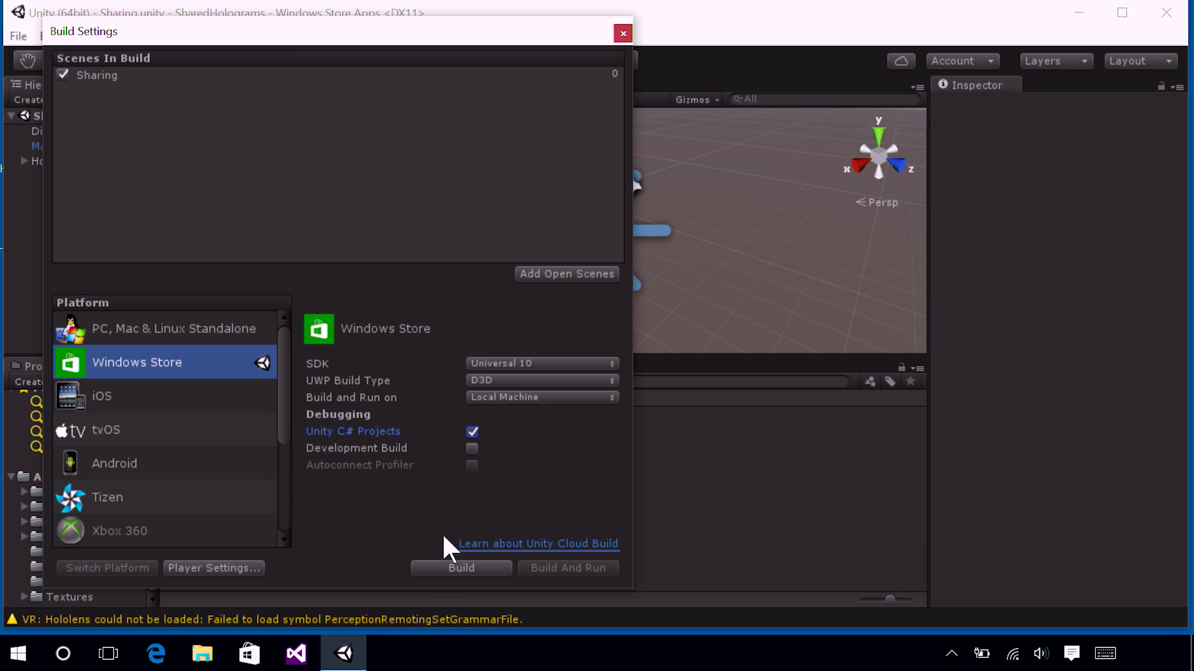
- Build the Windows Store player into a new folder named App
left_click(436, 571)
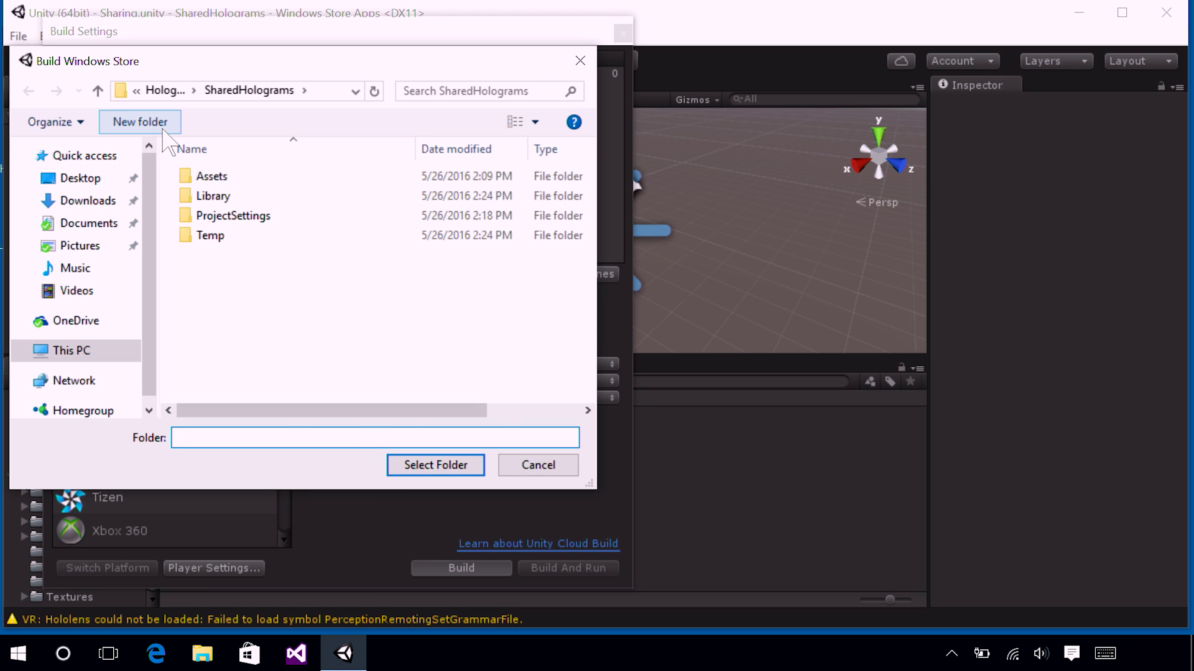
left_click(140, 122)
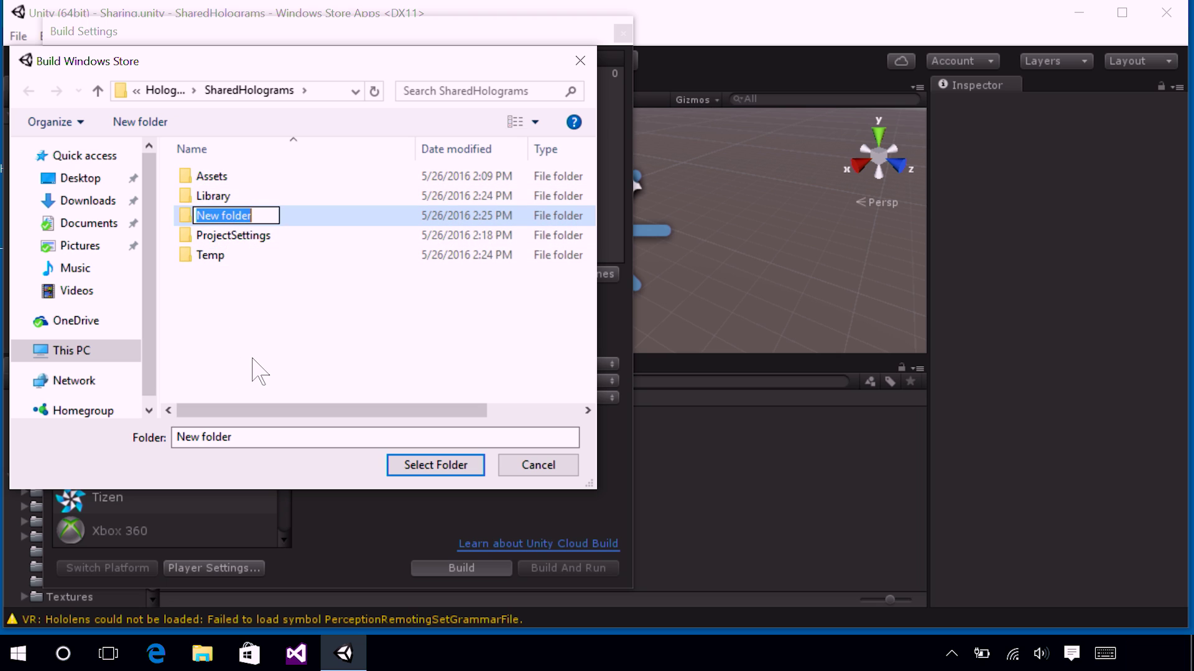
type("App")
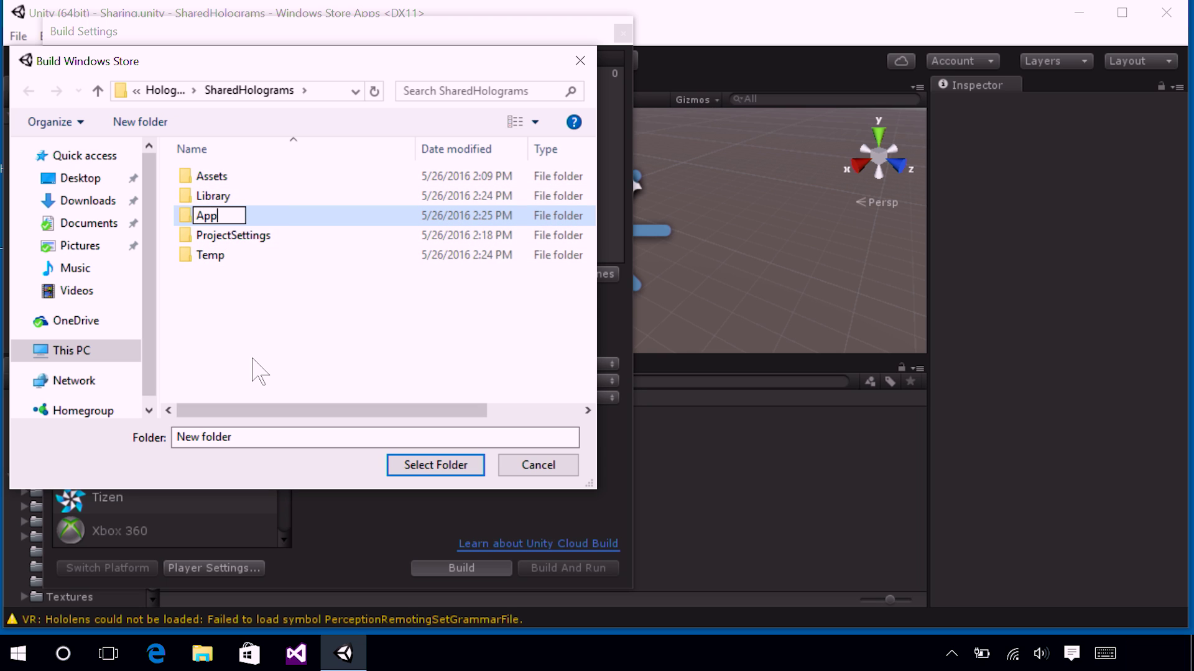
key("Return")
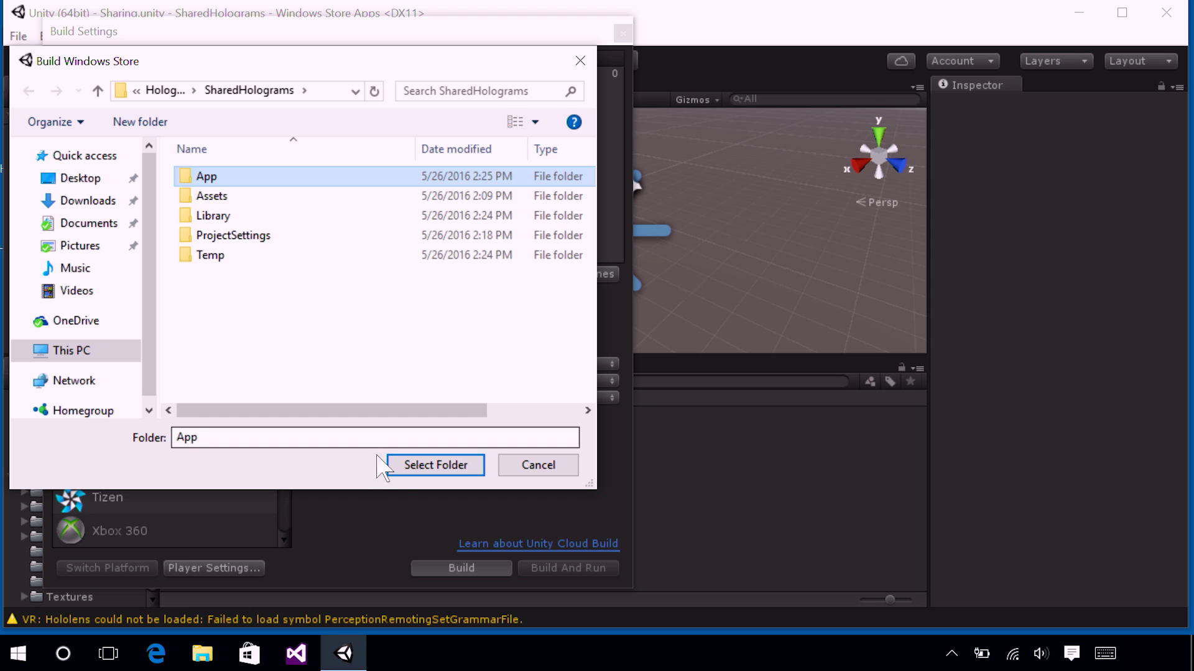
left_click(398, 467)
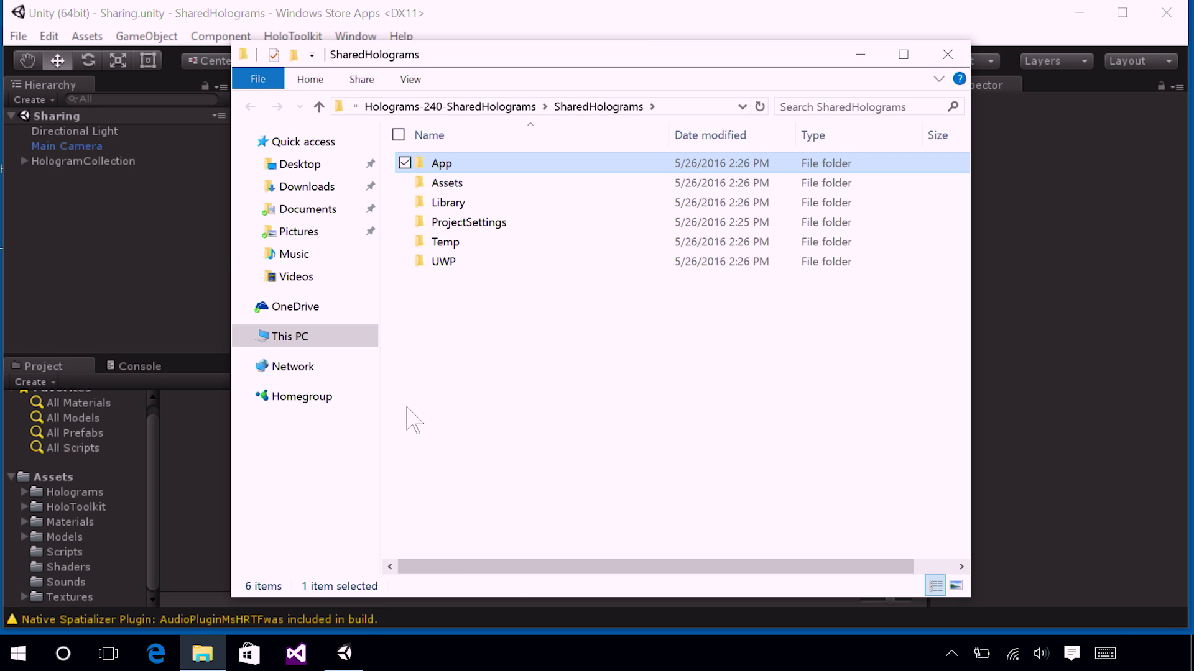
- Open App\SharedHolograms.sln in Visual Studio via the Visual Studio Version Selector
double_click(521, 166)
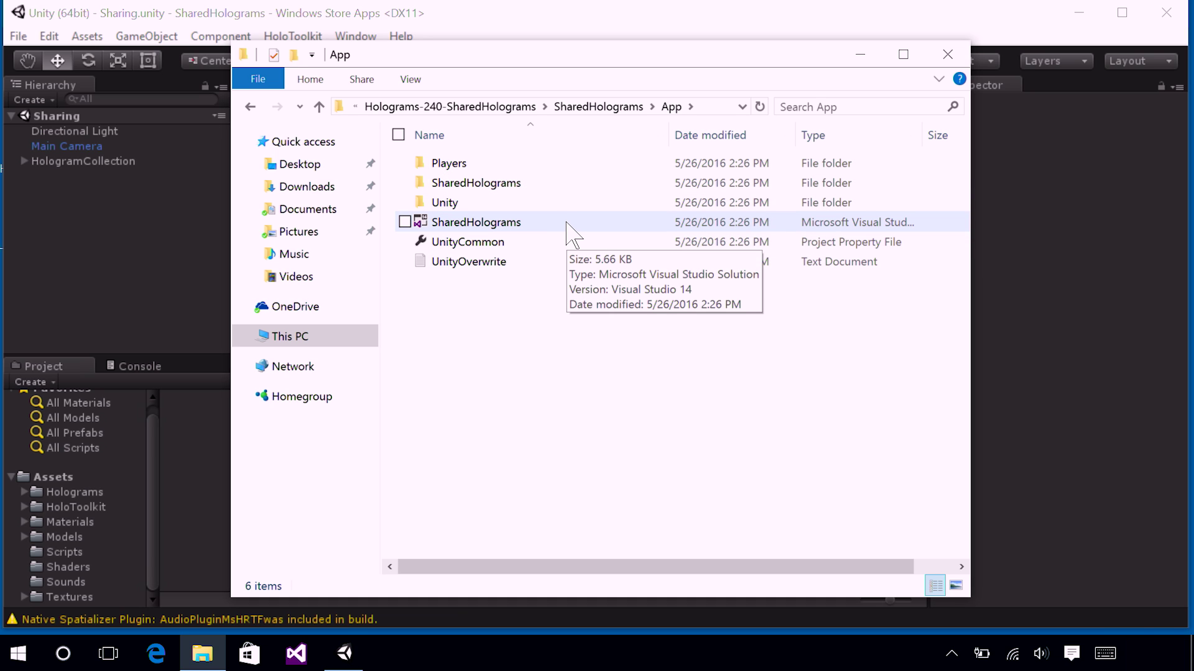
double_click(567, 222)
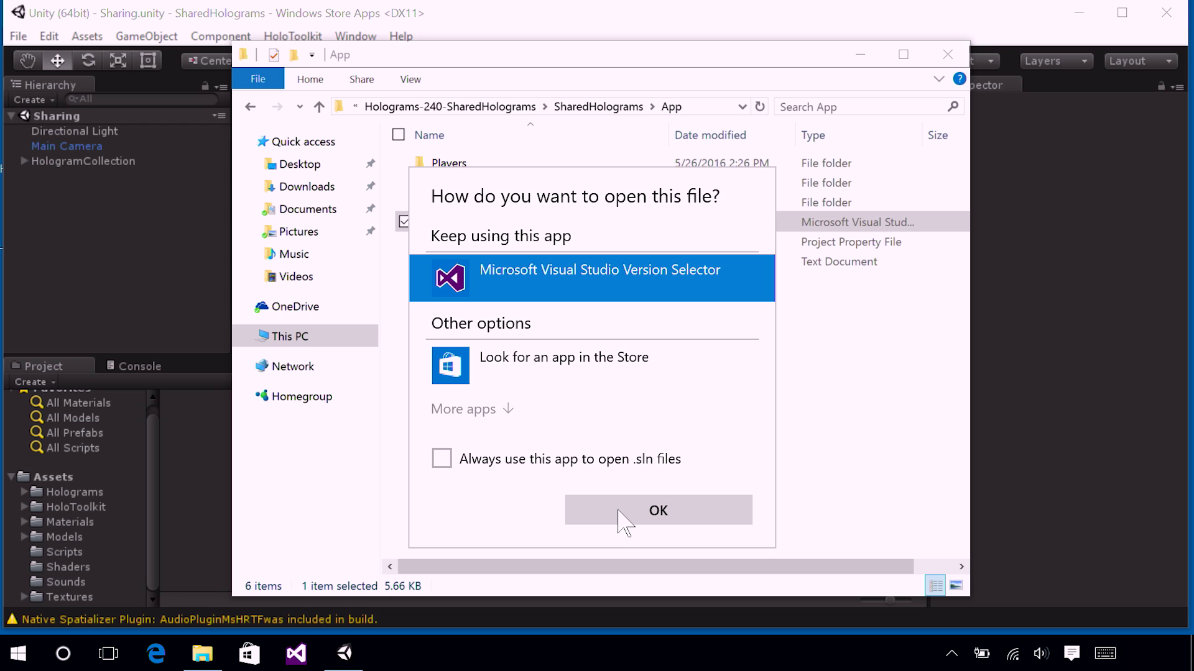
left_click(622, 521)
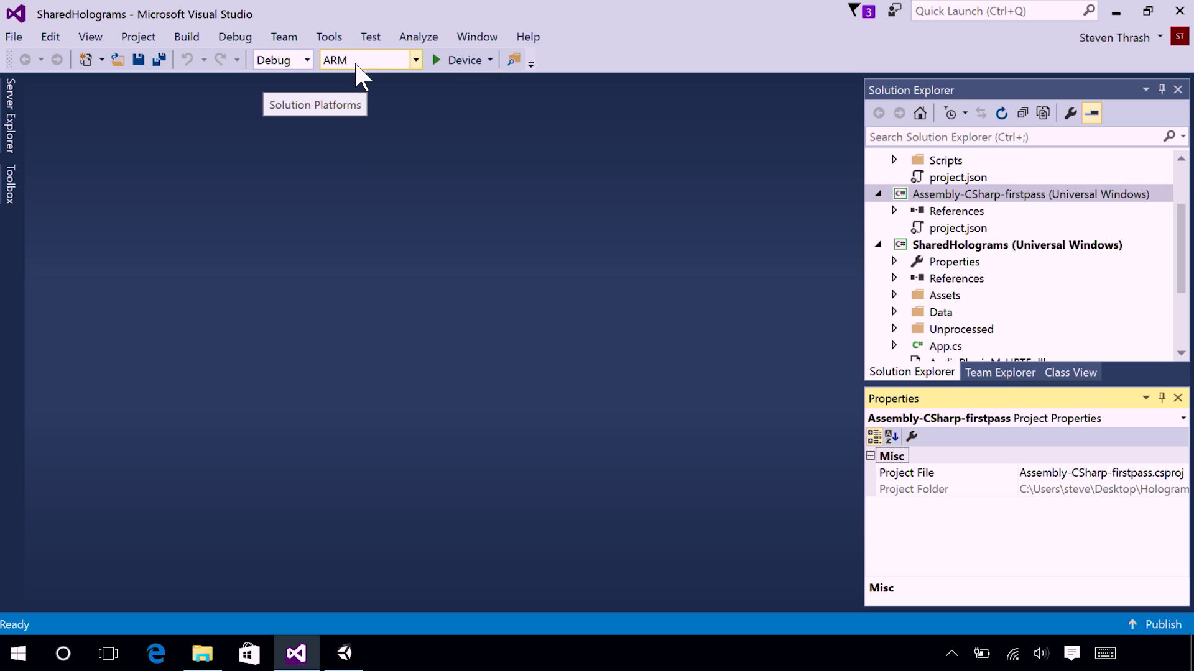
- Switch the solution configuration from Debug to Release and the platform from ARM to x86
left_click(297, 61)
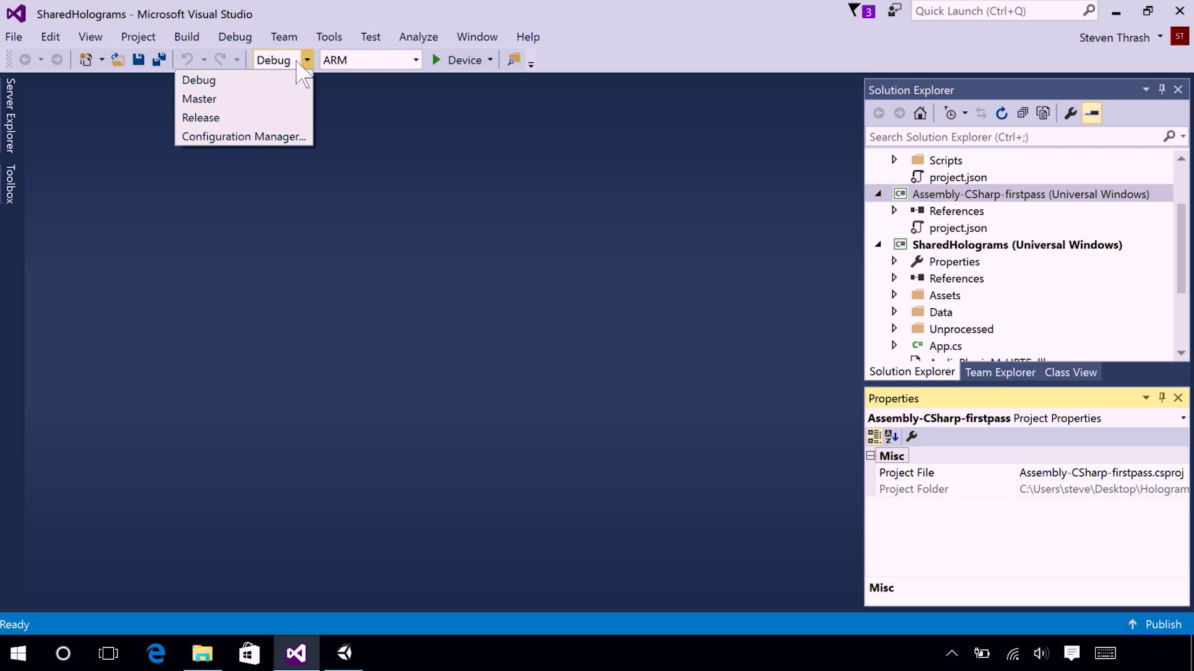
left_click(286, 118)
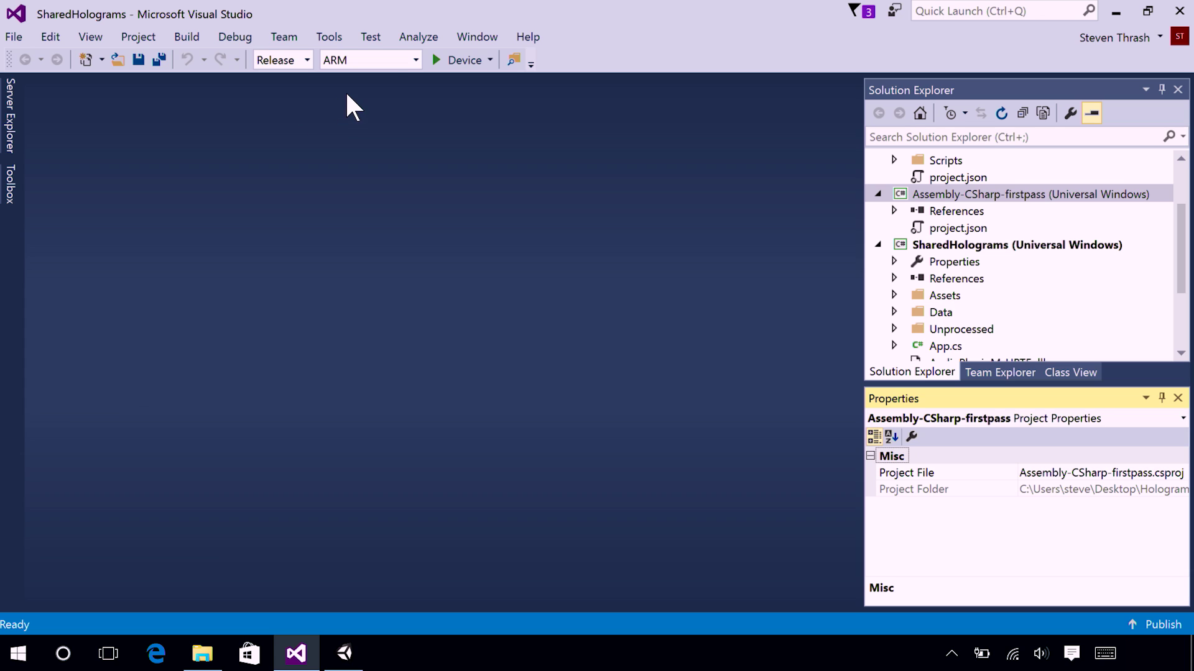
left_click(388, 62)
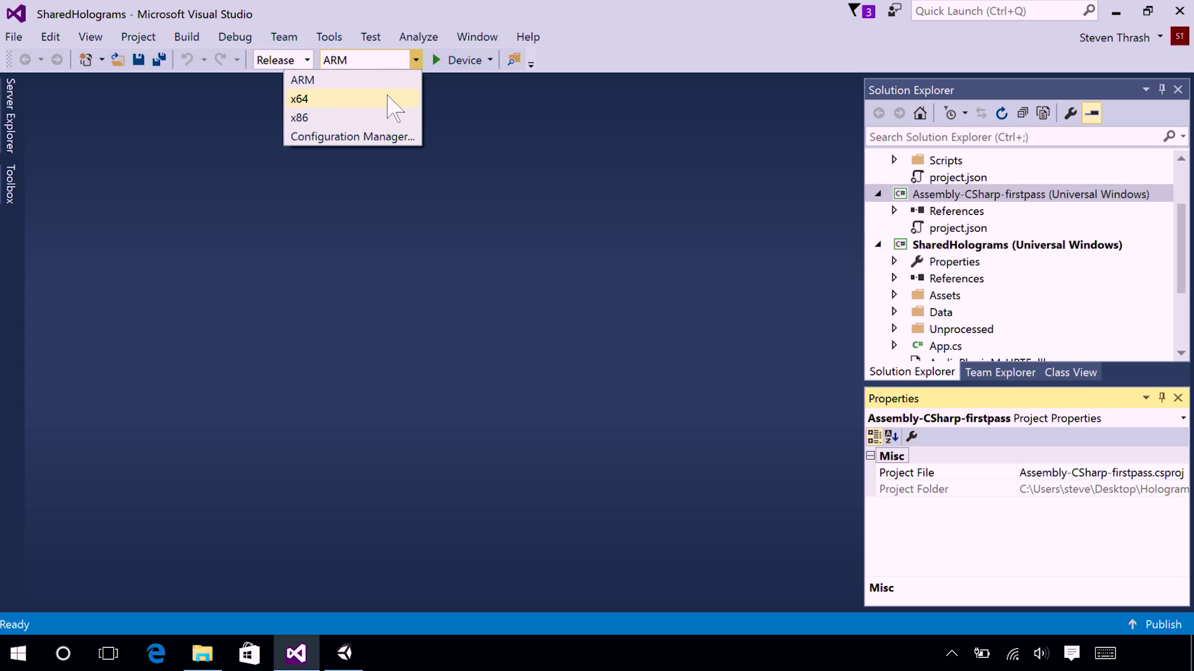
left_click(386, 117)
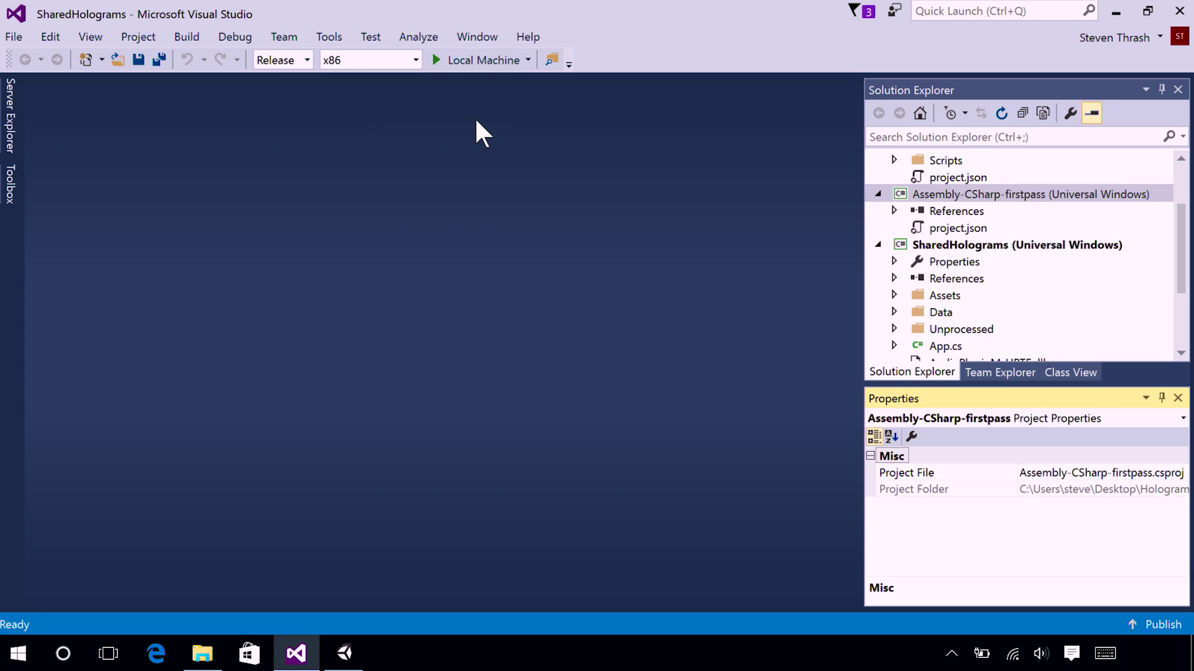
left_click(528, 61)
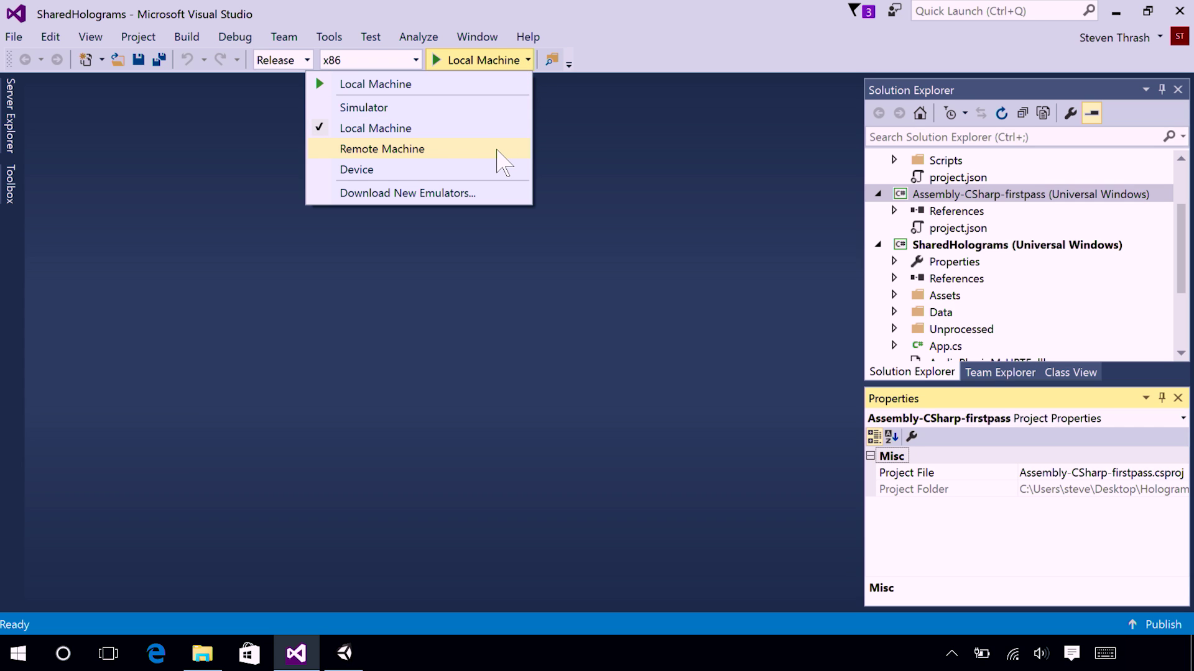
- Set the deployment target to Remote Machine with the manual address 10.161.89.60
left_click(496, 150)
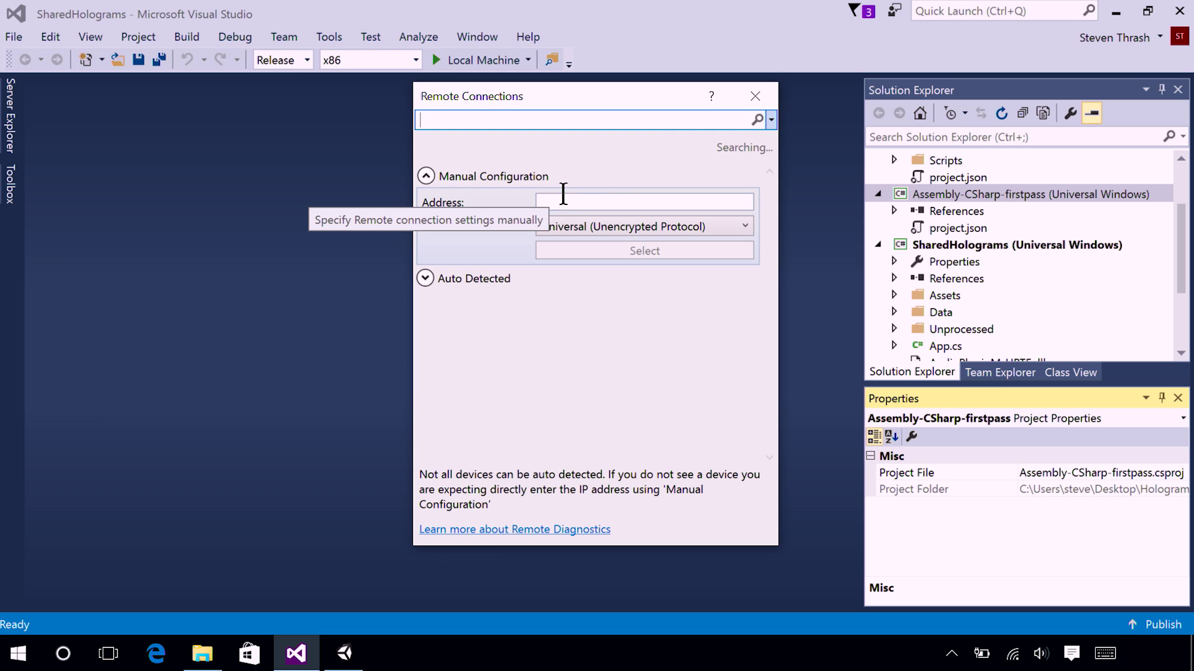
left_click(617, 206)
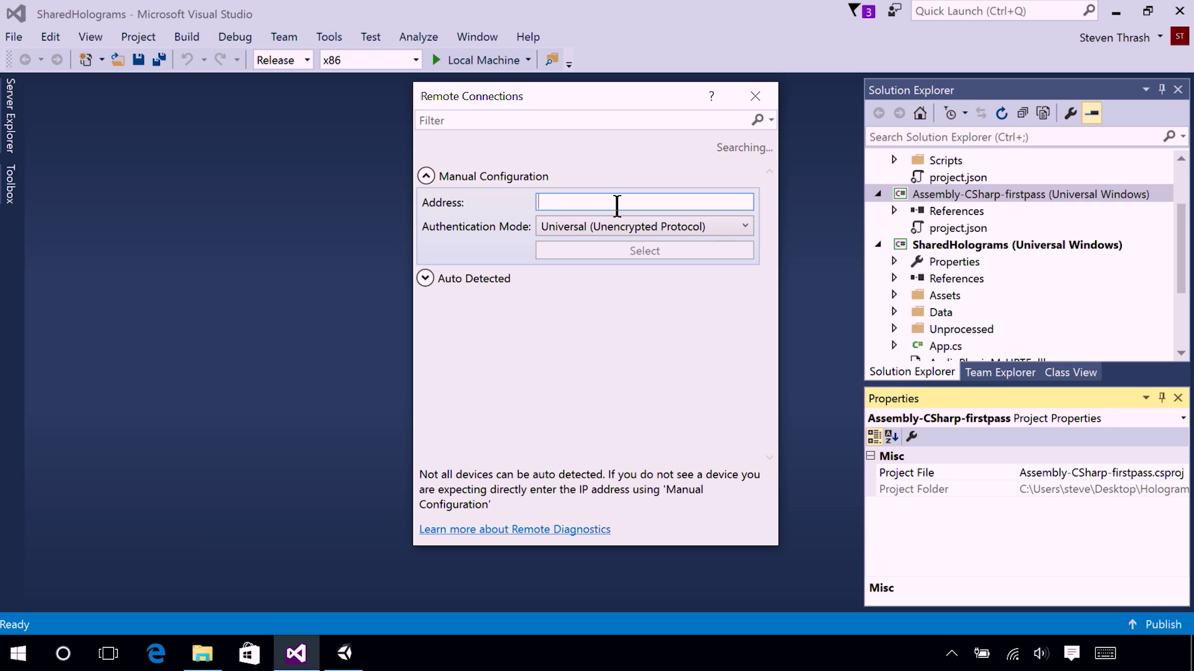
type("10.")
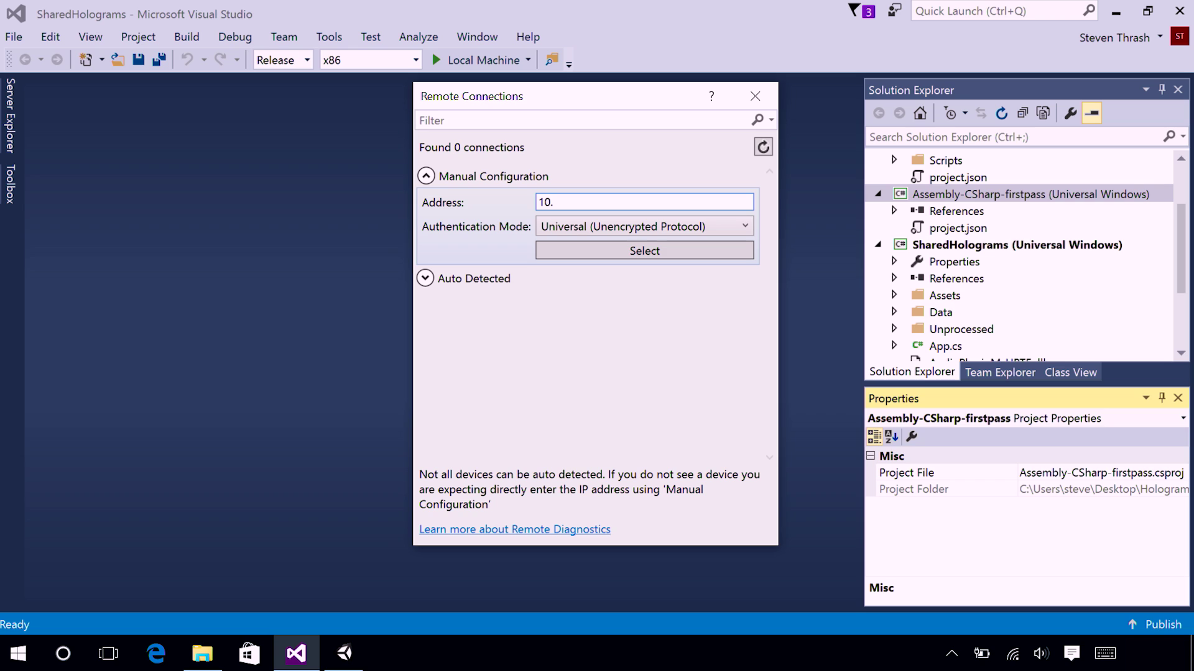
type("161.89.60")
left_click(675, 250)
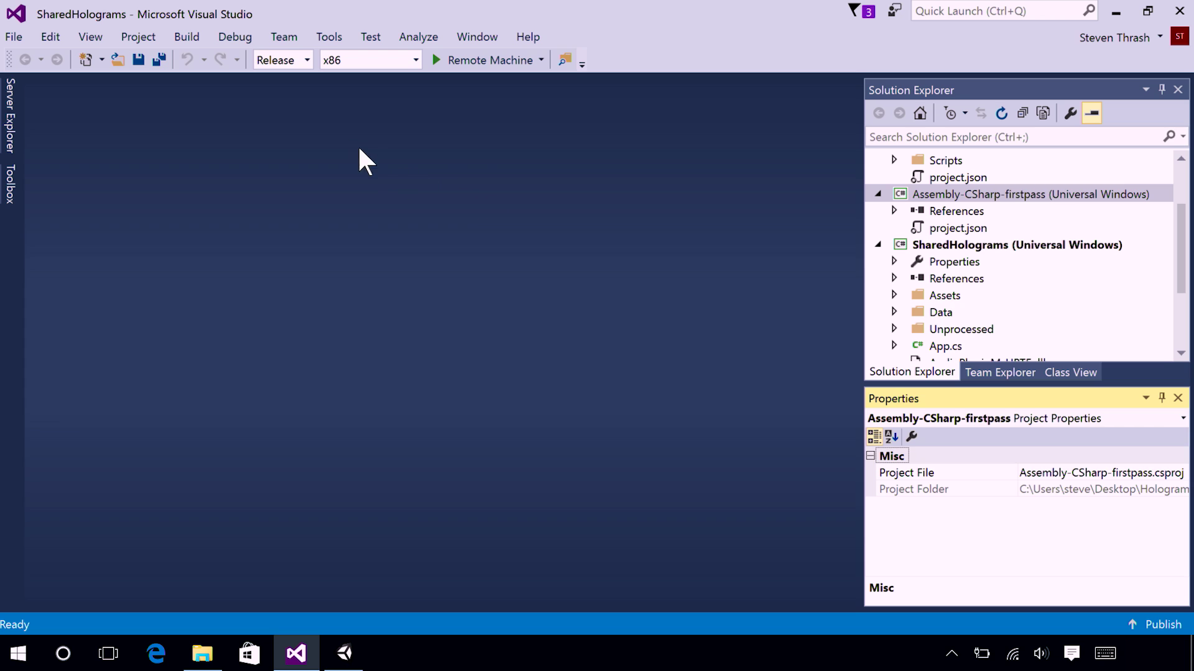
- Run SharedHolograms on the remote HoloLens with Debug > Start Without Debugging
left_click(240, 36)
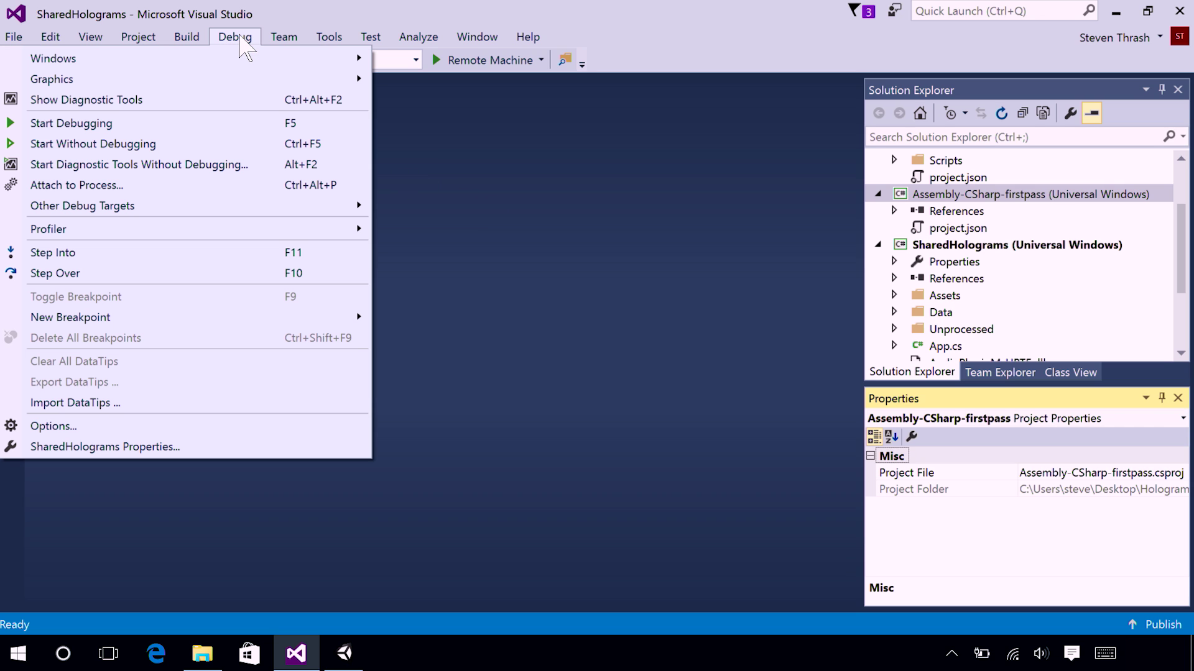
left_click(244, 144)
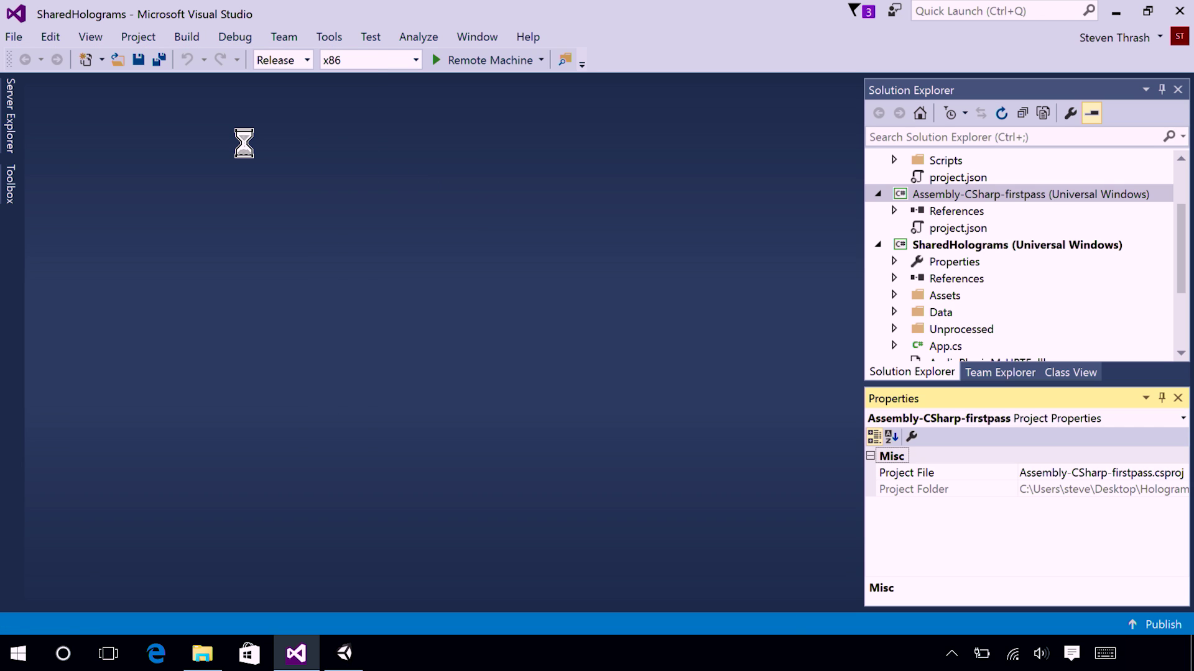